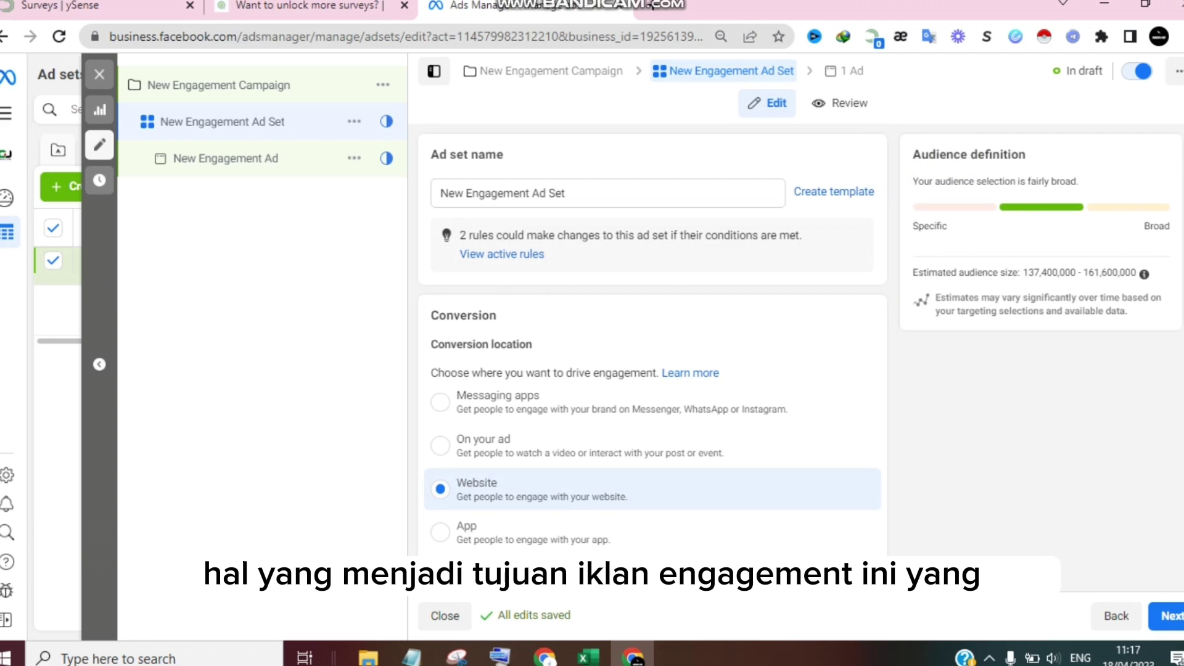
# - Set the ad set's conversion location to Messaging apps
pyautogui.scroll(-2, 652, 335)
pyautogui.scroll(2, 652, 334)
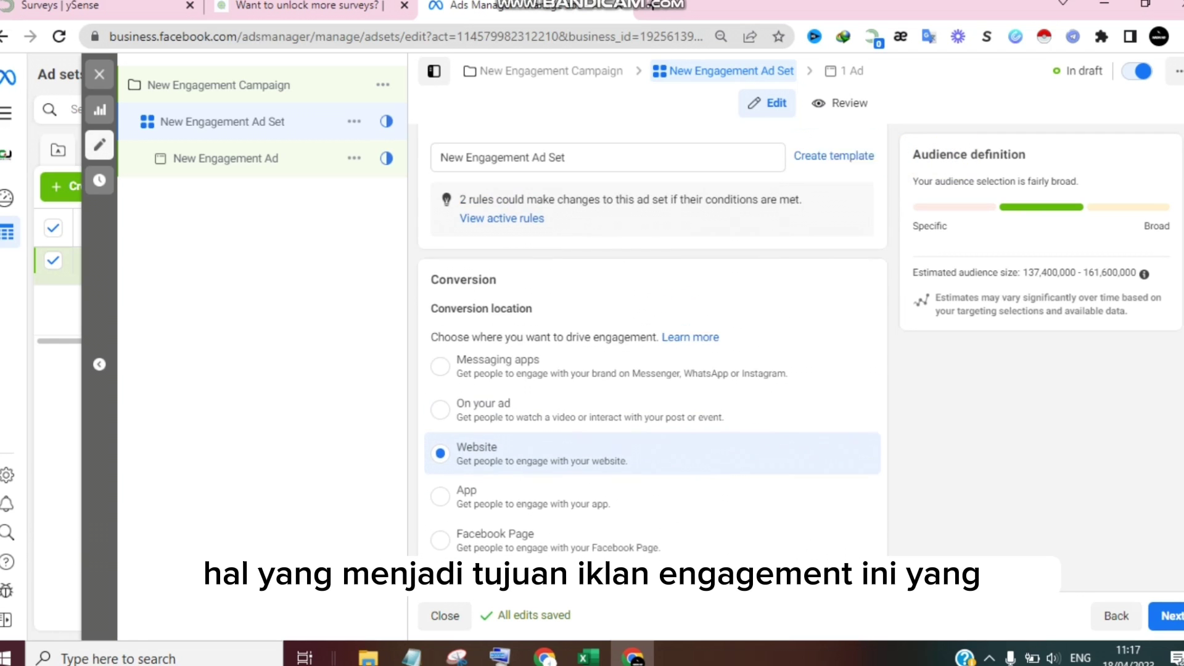
pyautogui.scroll(-3, 652, 343)
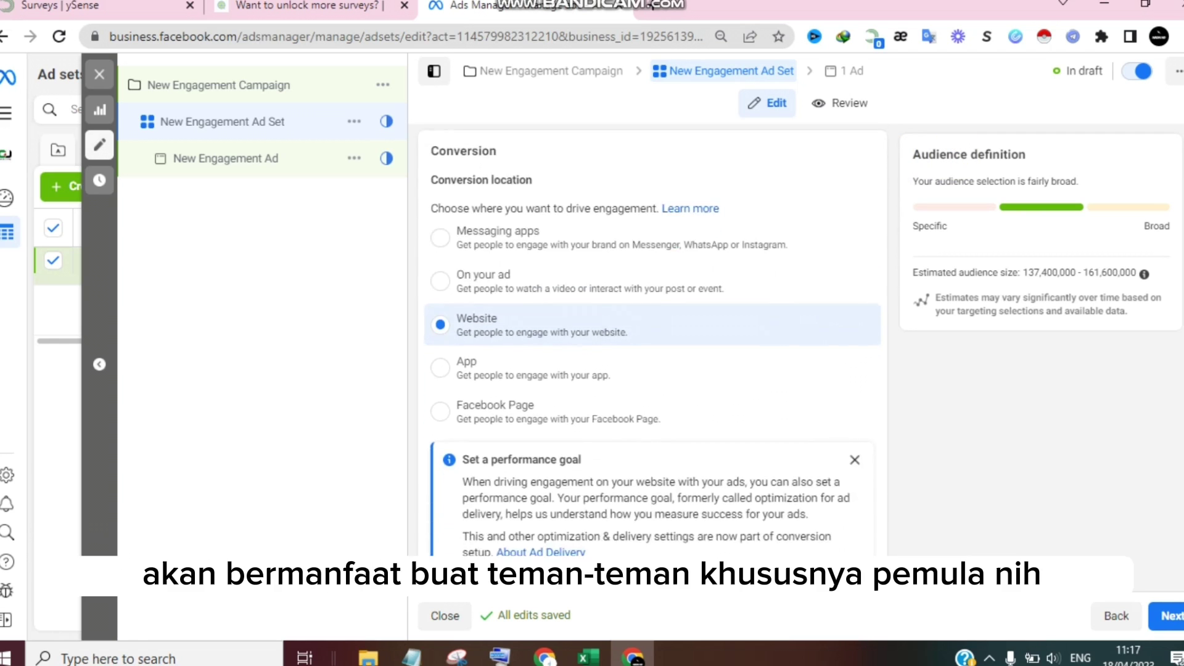
pyautogui.scroll(1, 652, 340)
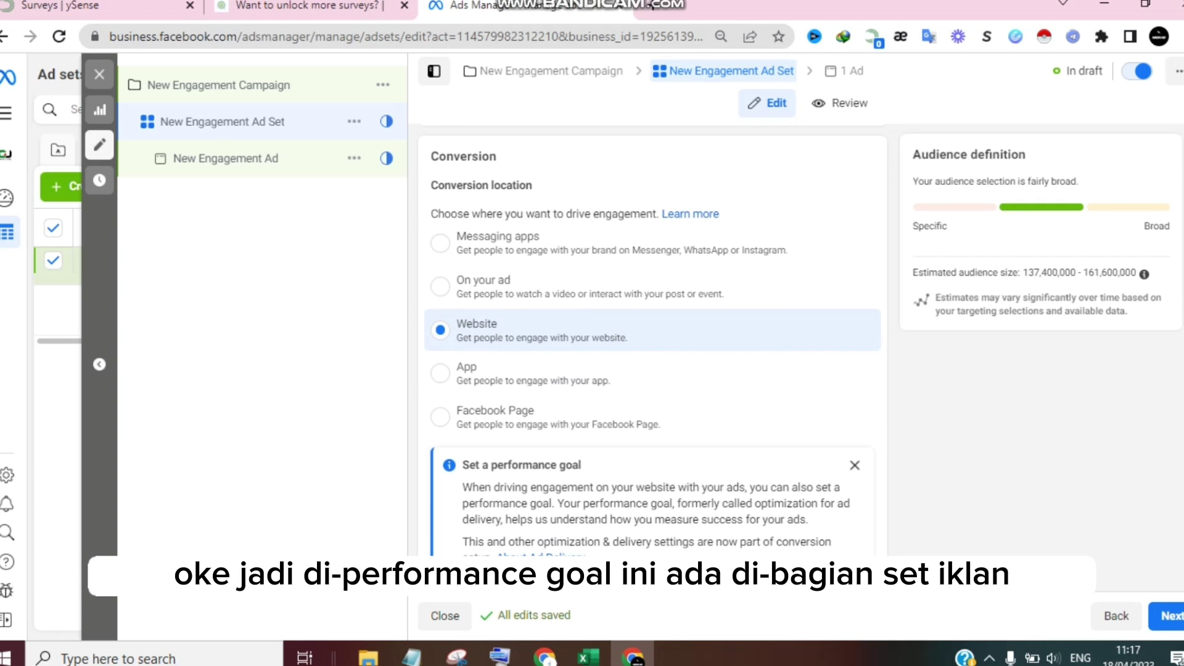
pyautogui.scroll(3, 652, 345)
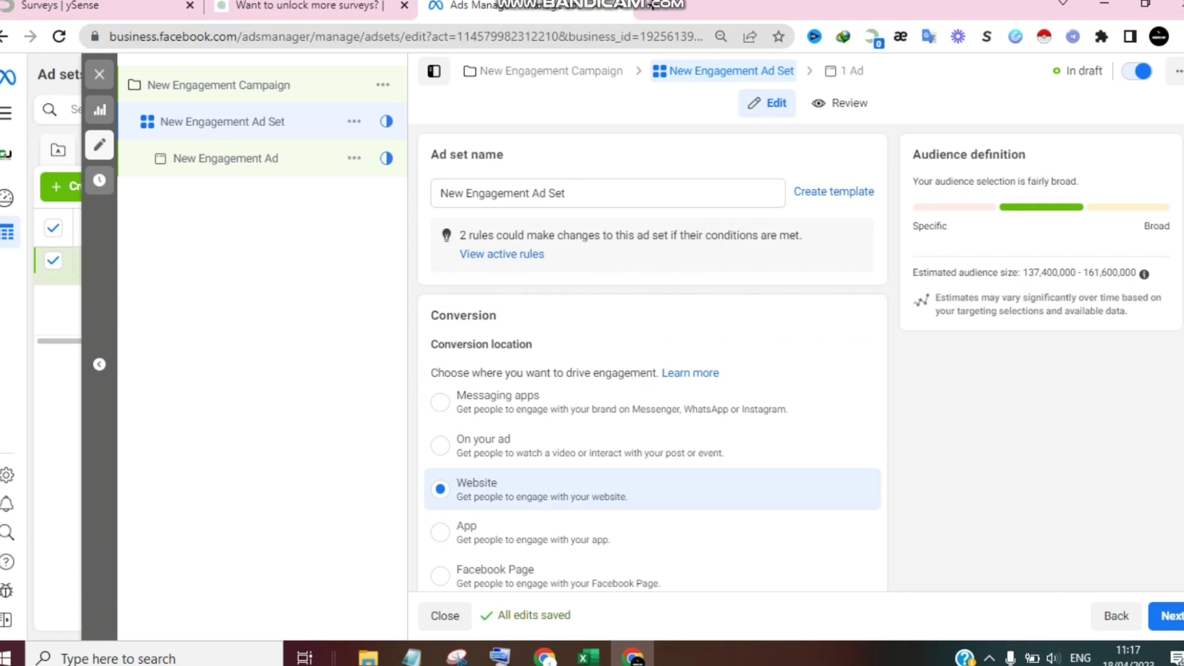
pyautogui.scroll(-3, 651, 355)
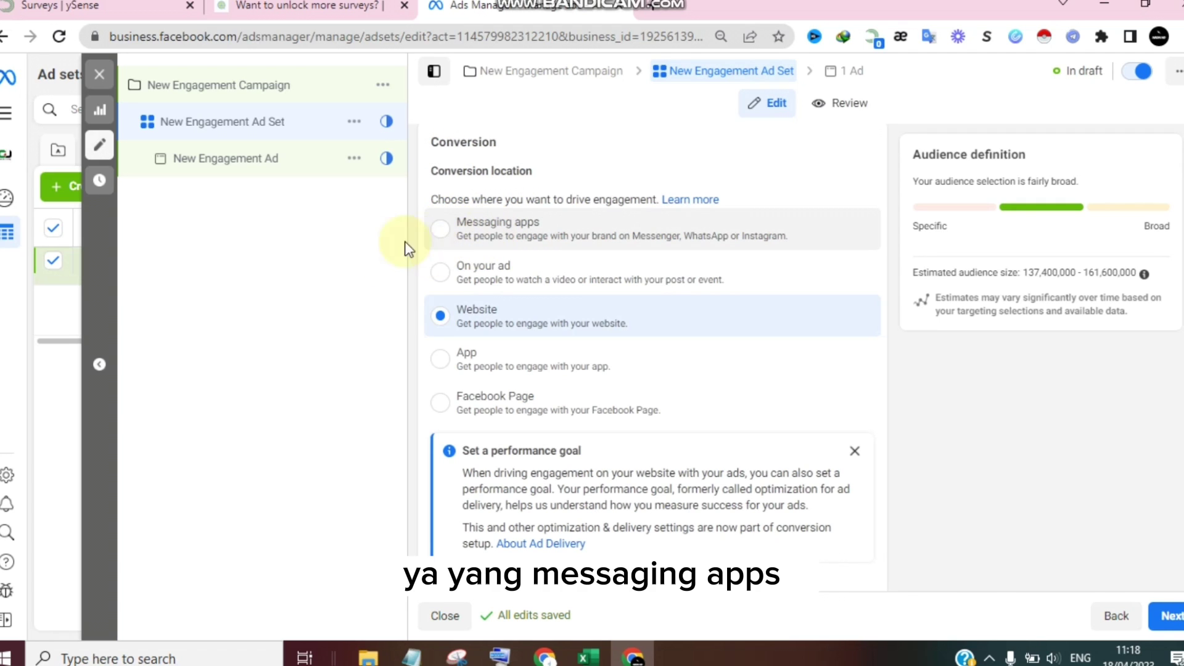
pyautogui.click(444, 232)
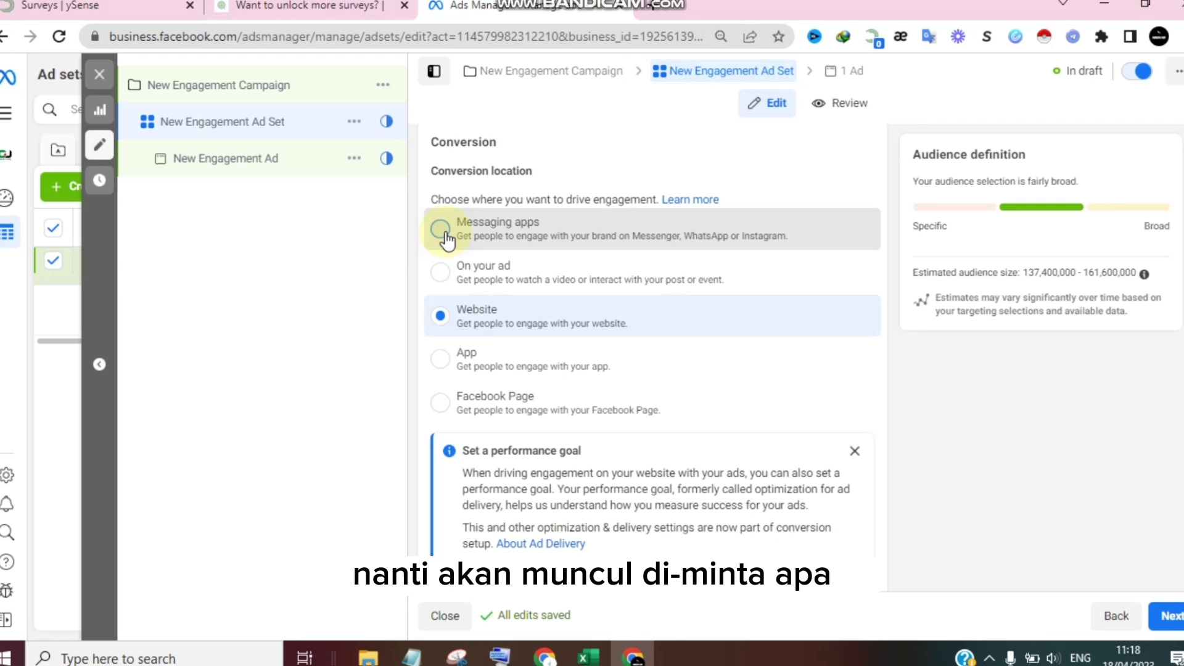
pyautogui.click(445, 233)
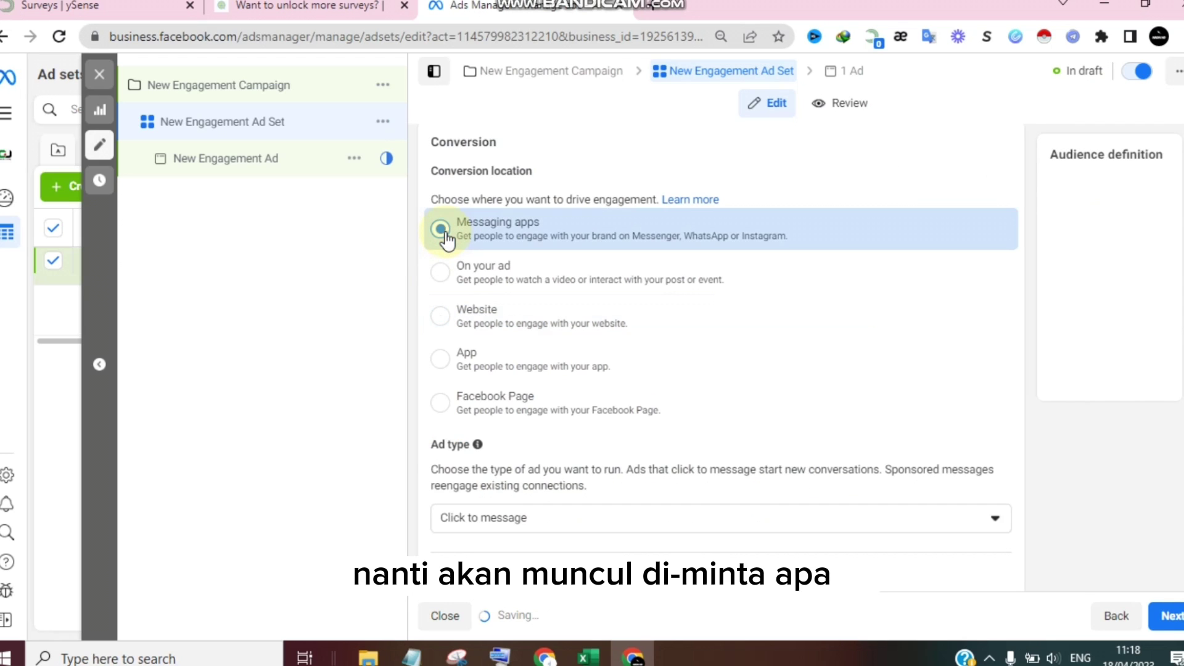
# - Review the Facebook Page, messaging app destinations and ad type options for the Messaging apps location
pyautogui.scroll(-4, 670, 370)
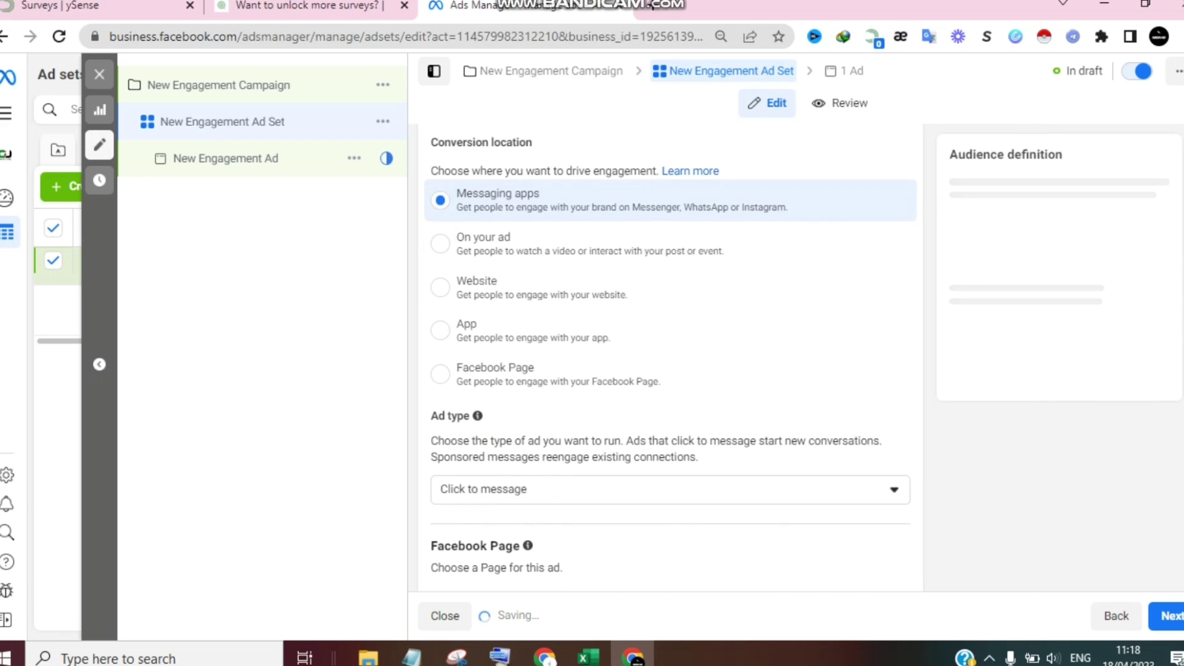
pyautogui.scroll(-4, 613, 468)
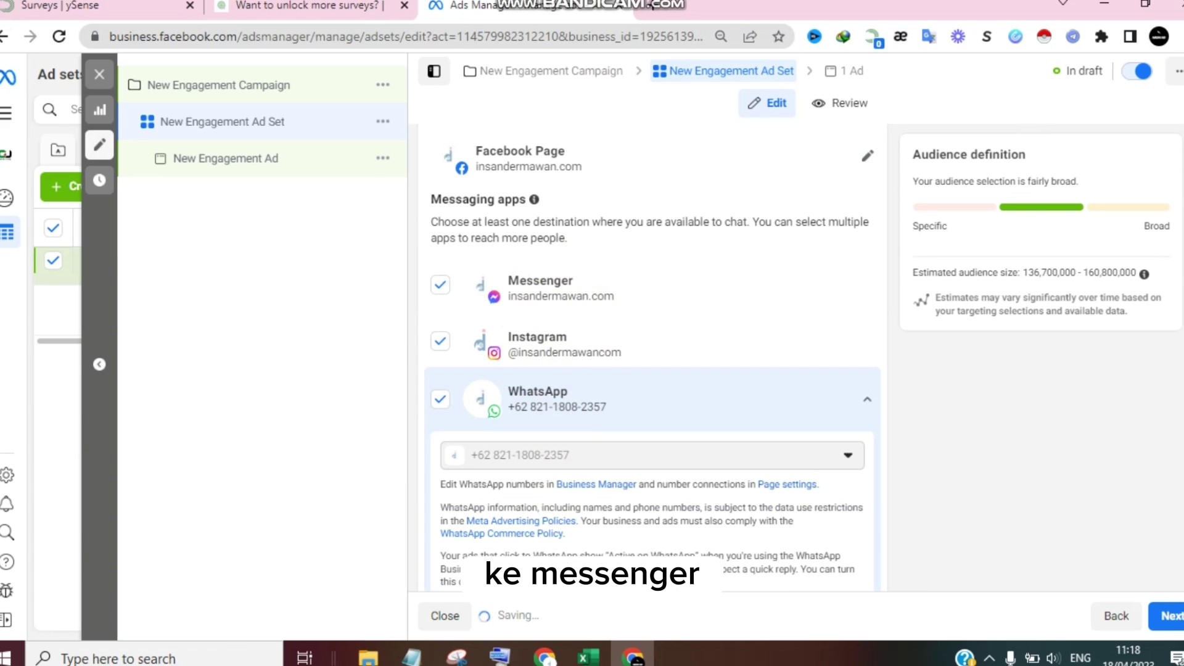
pyautogui.scroll(5, 794, 389)
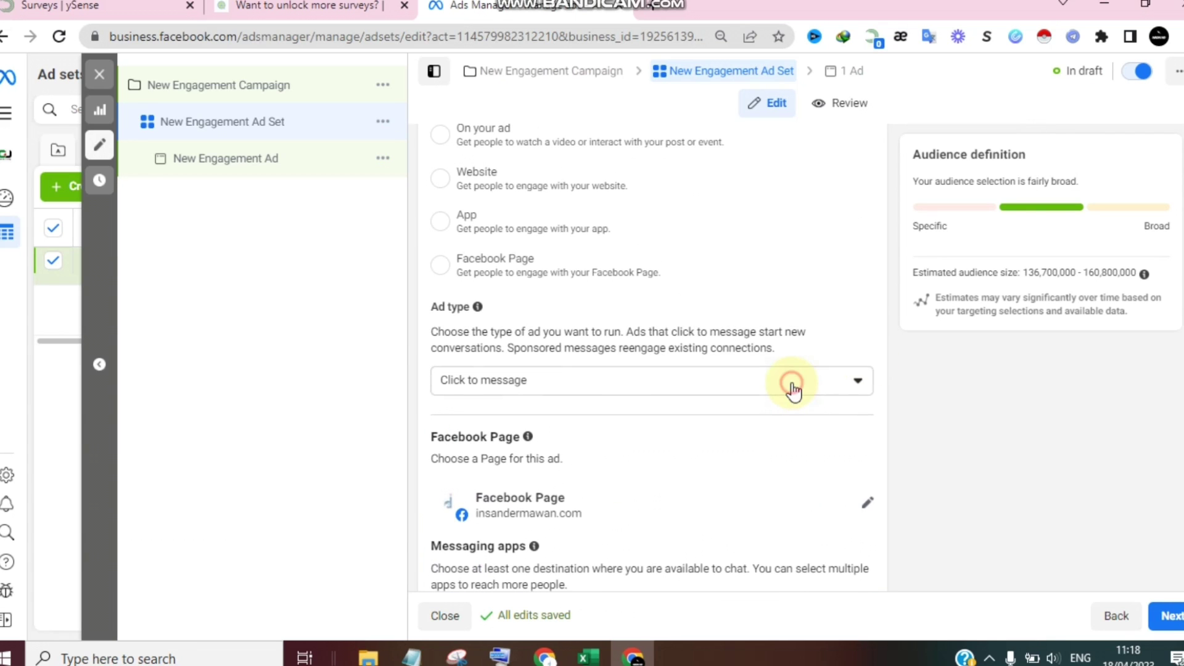
pyautogui.click(794, 388)
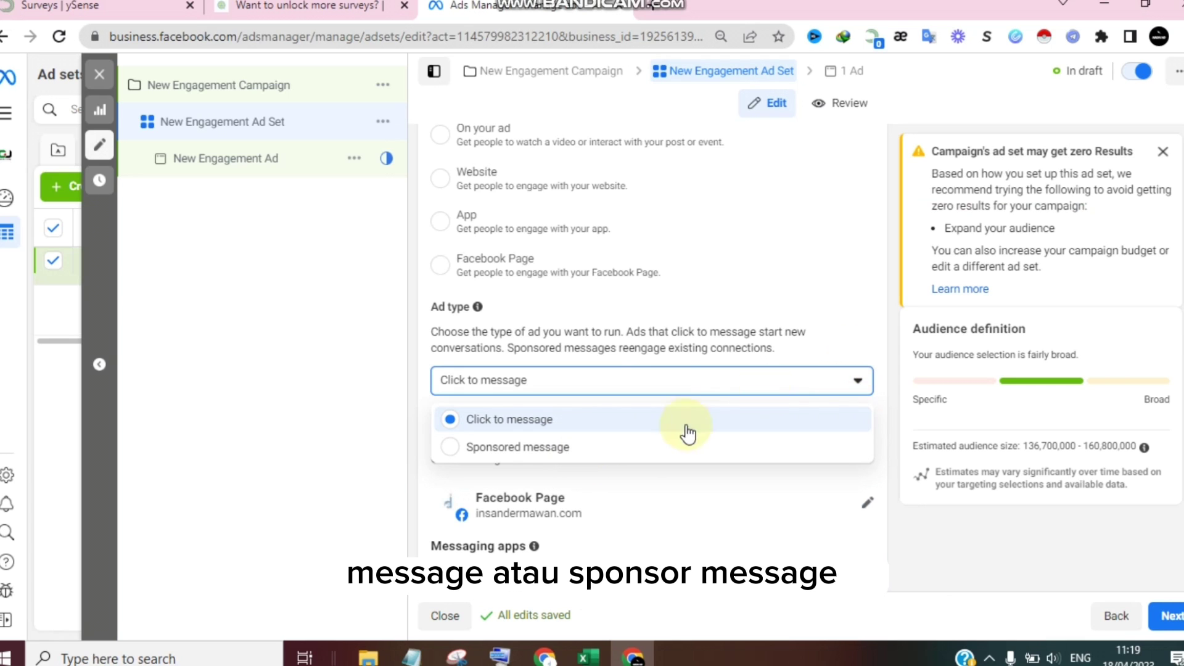
pyautogui.click(875, 345)
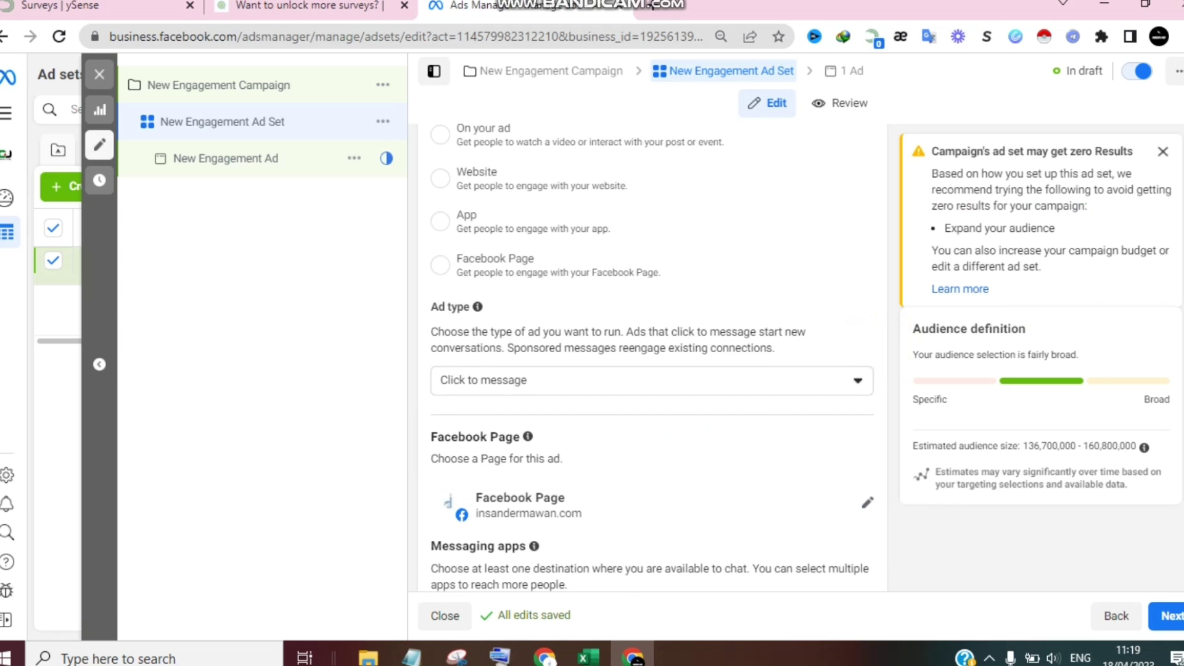
# - Switch the conversion location to On your ad and view the available engagement types
pyautogui.scroll(2, 635, 247)
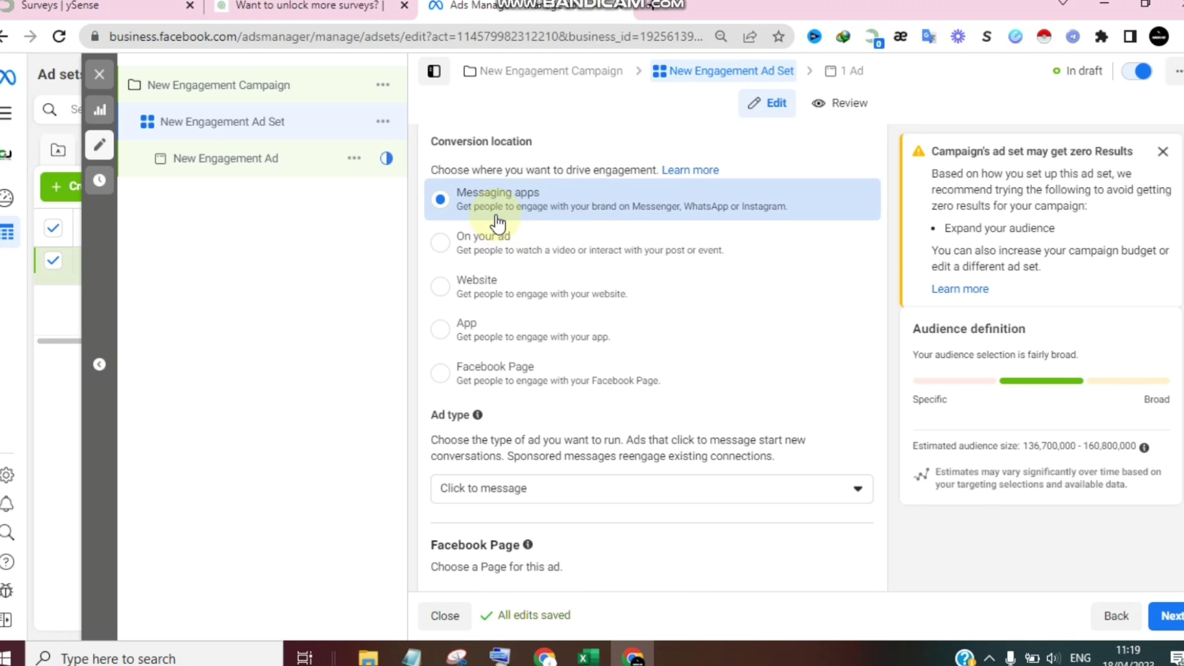
pyautogui.click(440, 243)
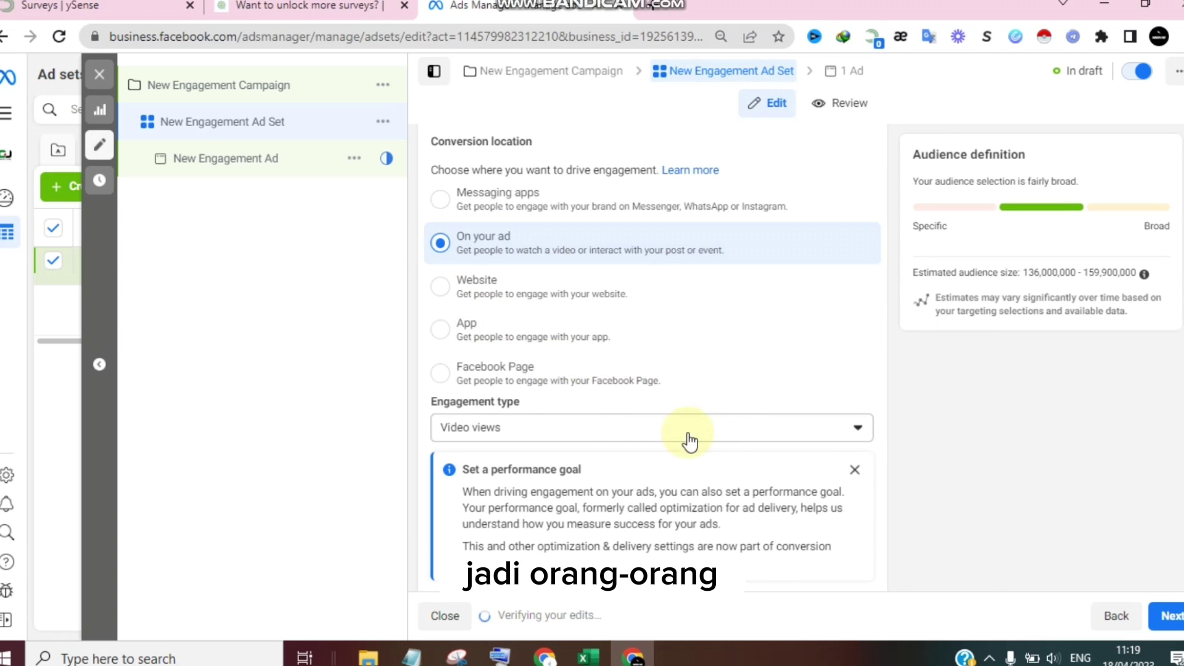
pyautogui.click(568, 438)
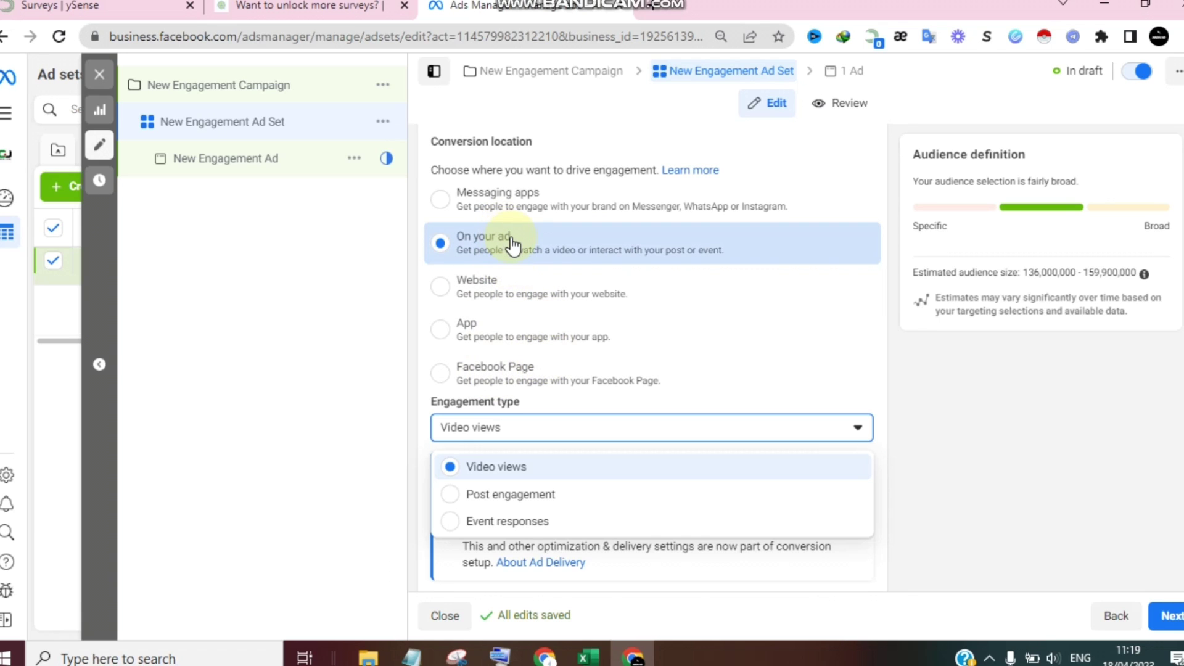
# - Set the ad set's conversion location to Website
pyautogui.click(440, 289)
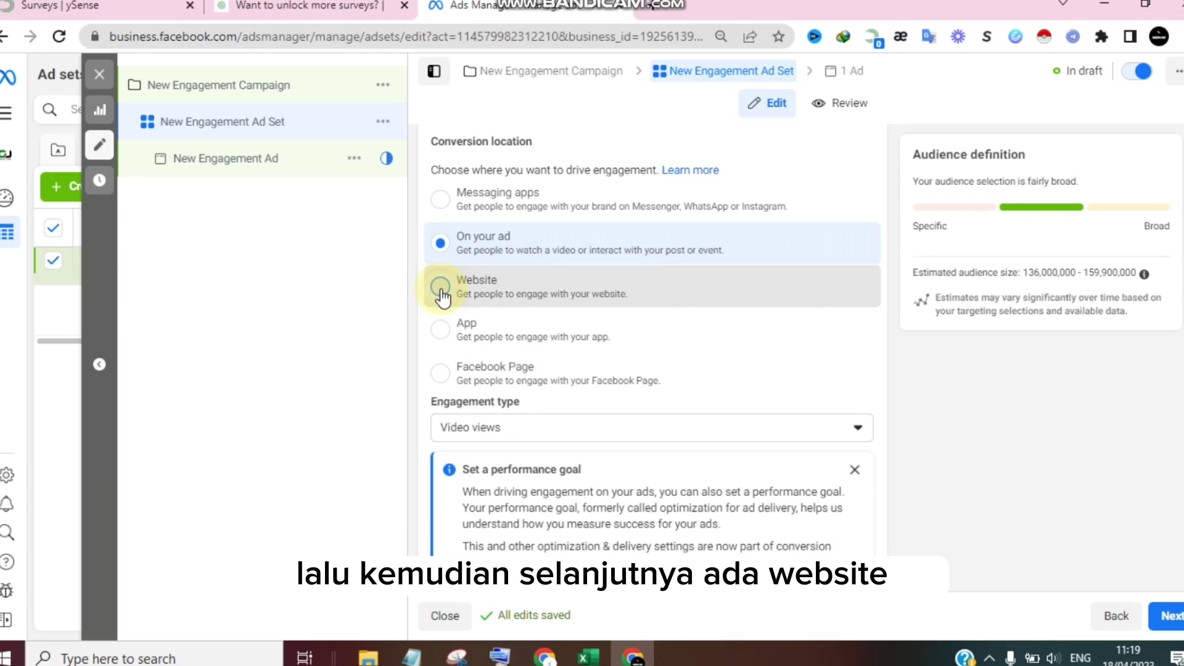
pyautogui.click(442, 292)
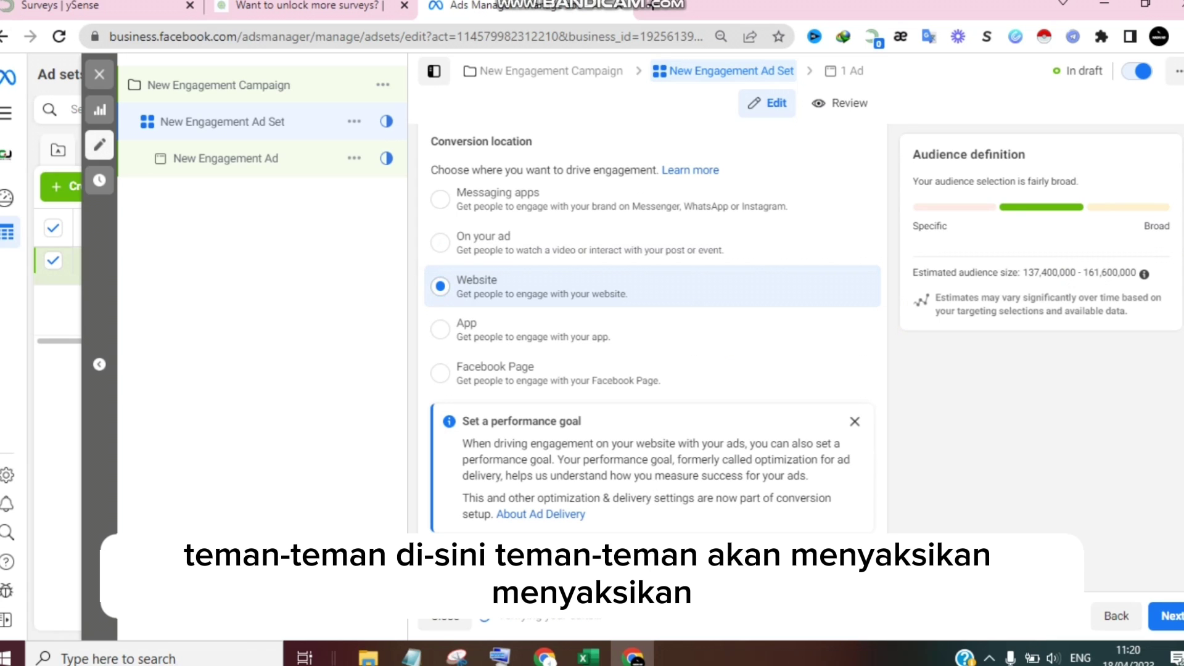
pyautogui.scroll(-1, 651, 370)
pyautogui.scroll(-1, 652, 370)
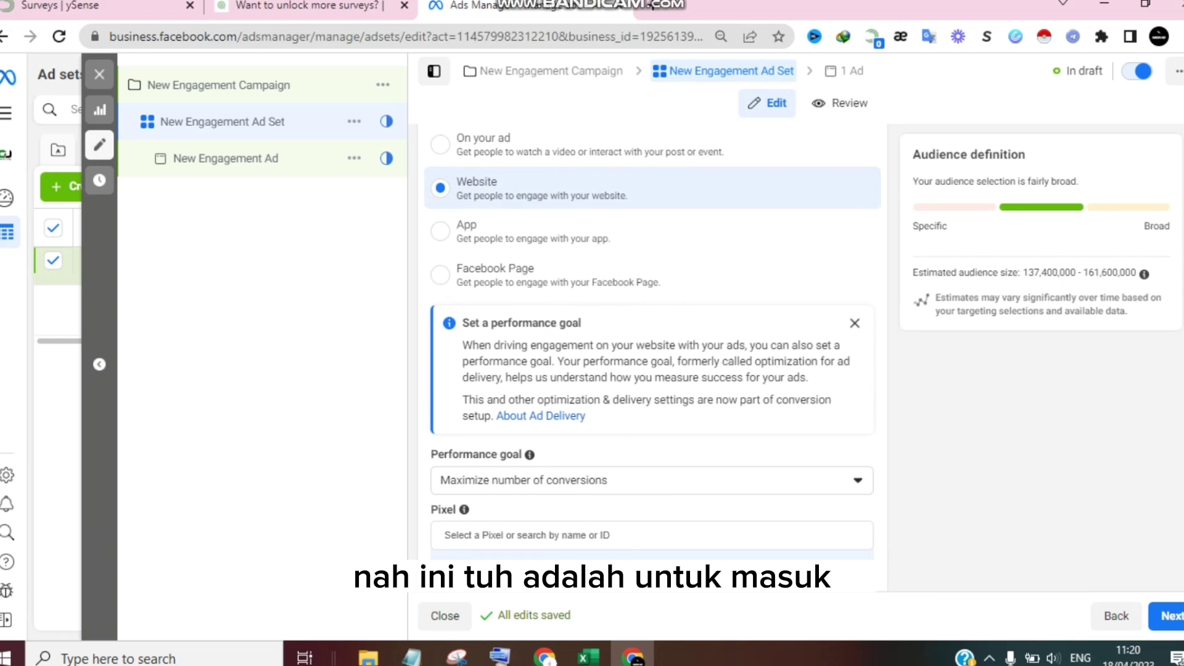
pyautogui.scroll(-2, 652, 370)
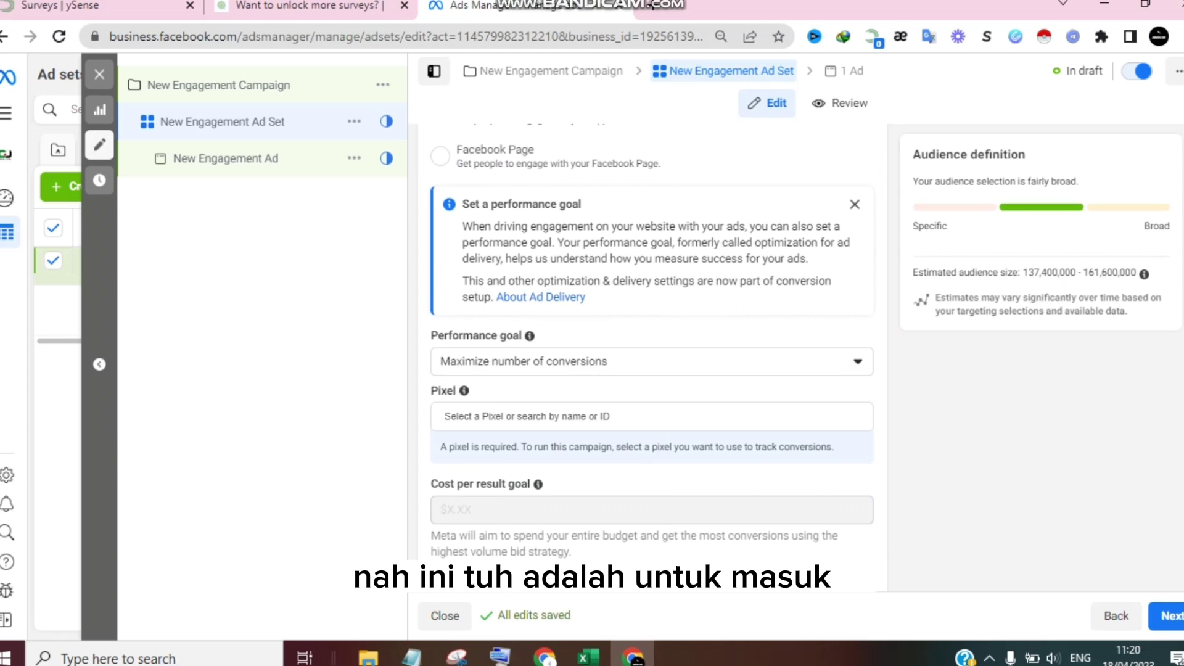
# - Examine the performance goals offered for the Website location, including those under Other goals
pyautogui.click(848, 369)
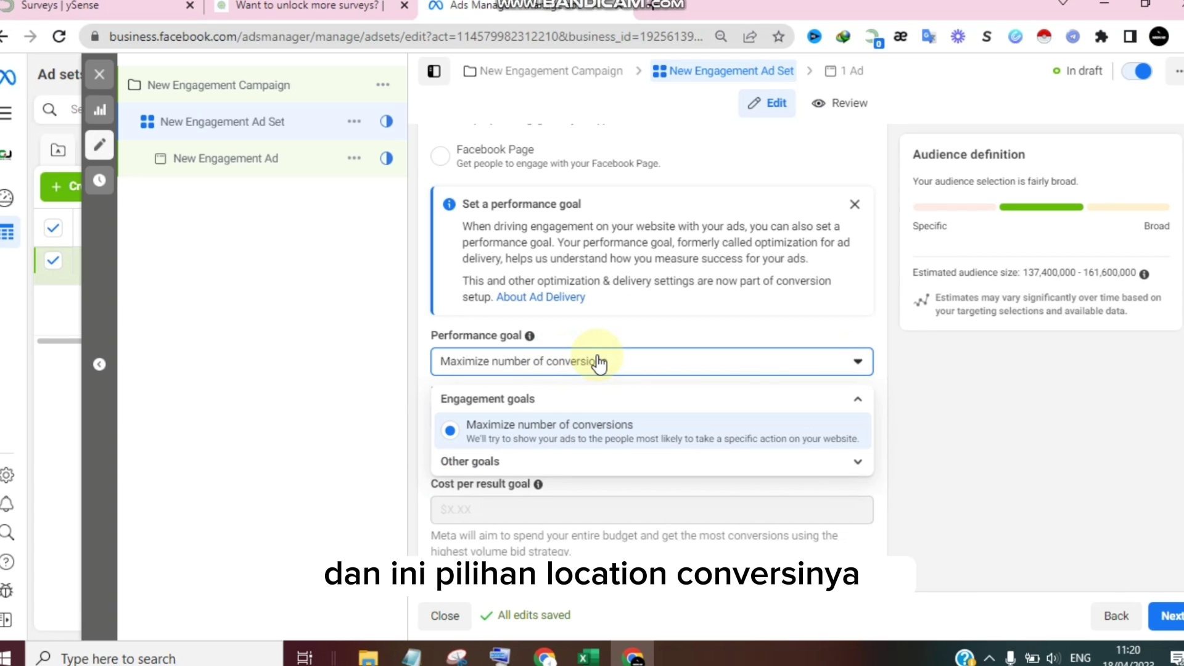
pyautogui.scroll(3, 651, 308)
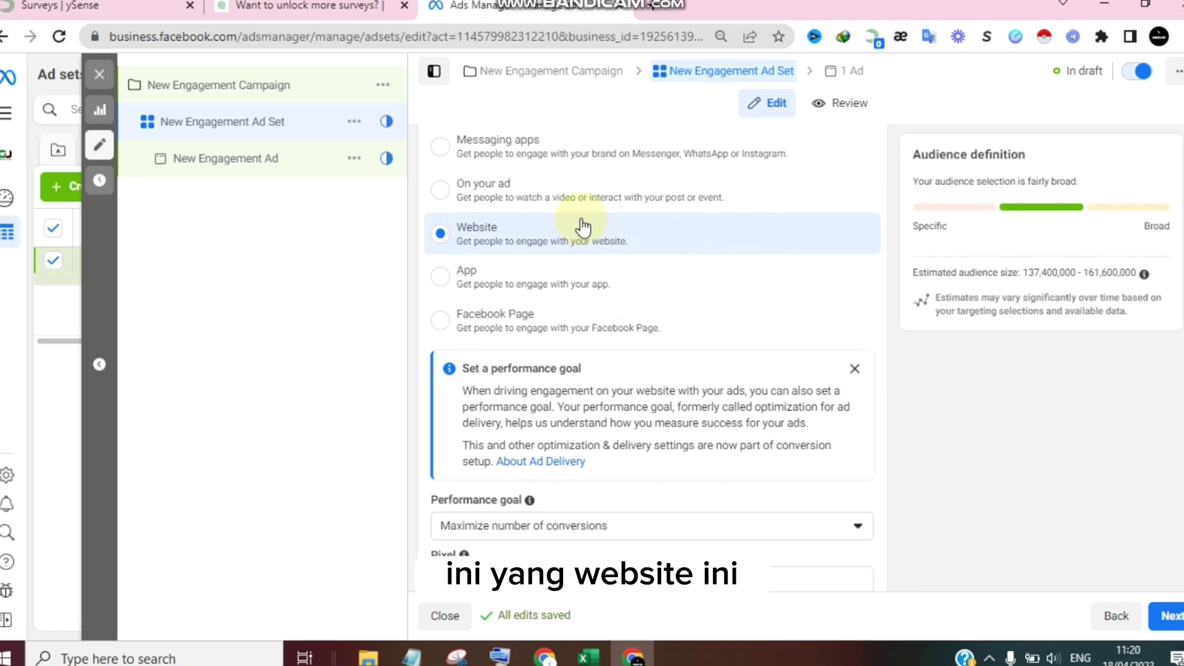
pyautogui.scroll(-5, 652, 358)
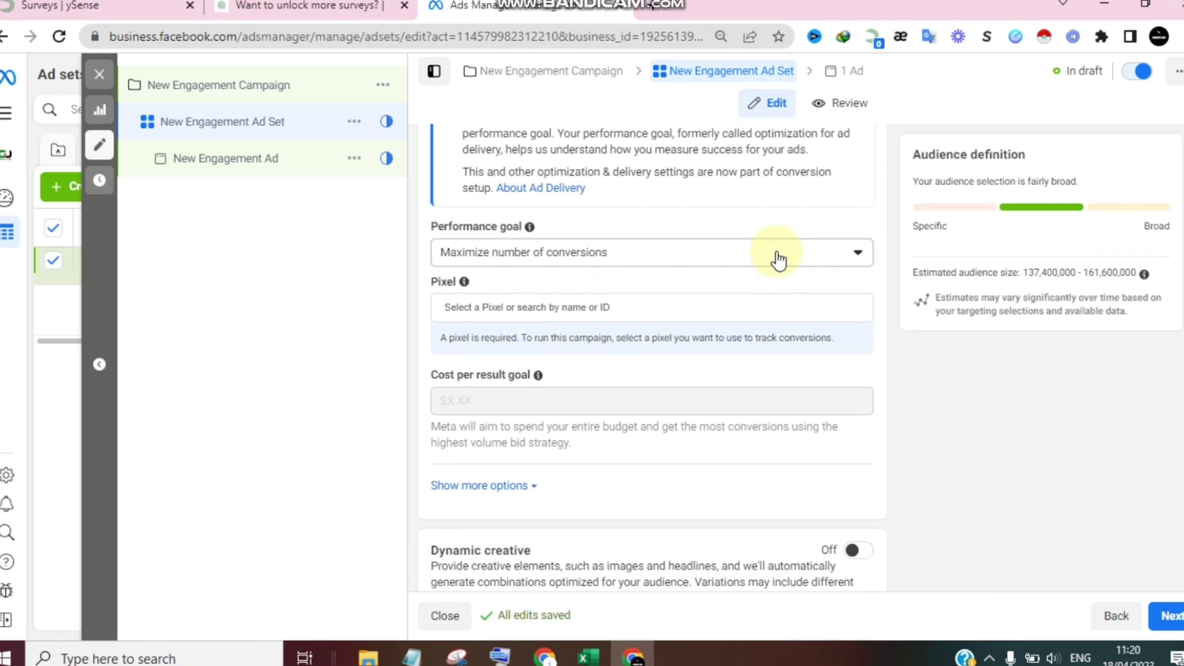
pyautogui.click(778, 259)
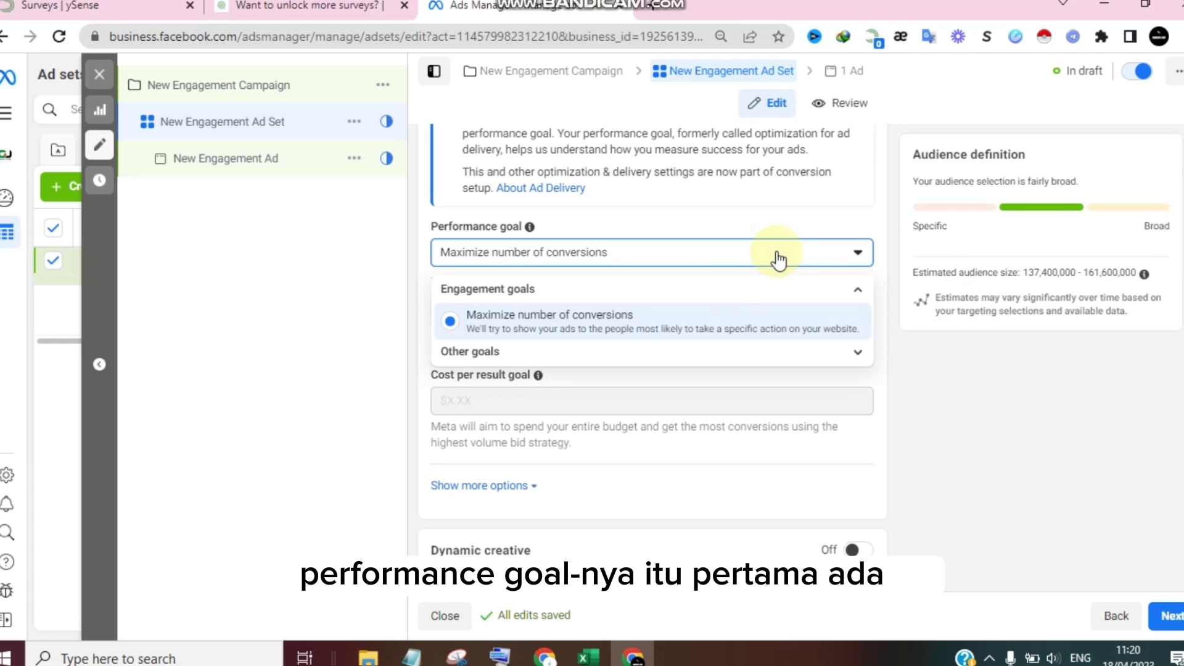
pyautogui.click(534, 355)
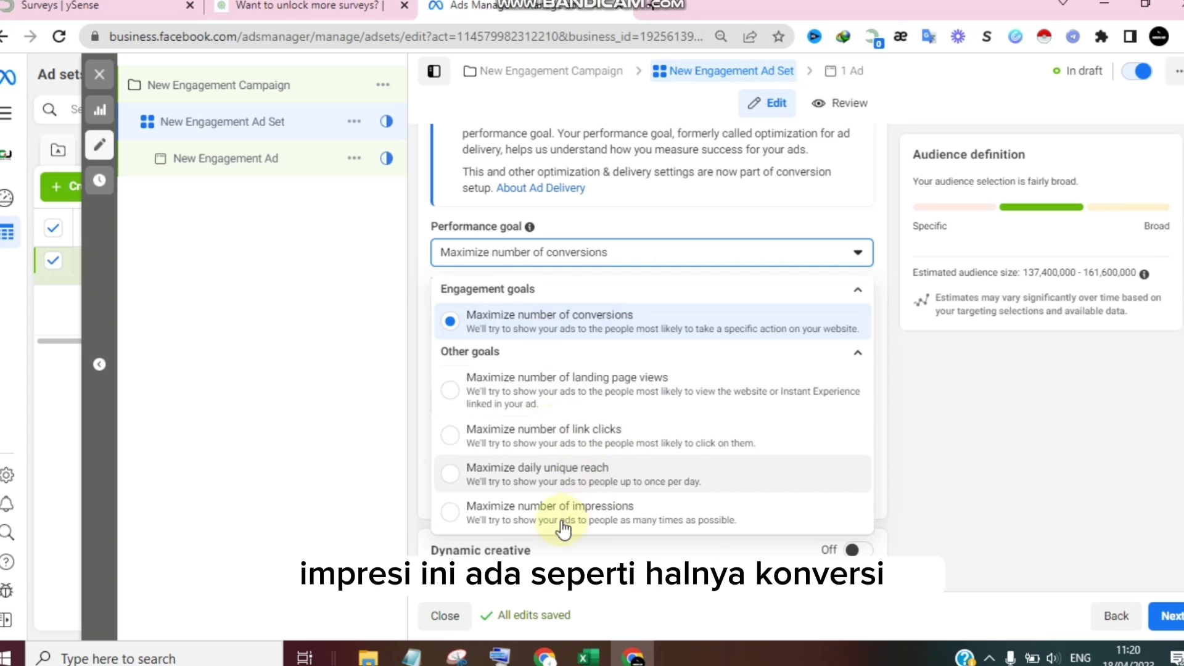
pyautogui.click(433, 311)
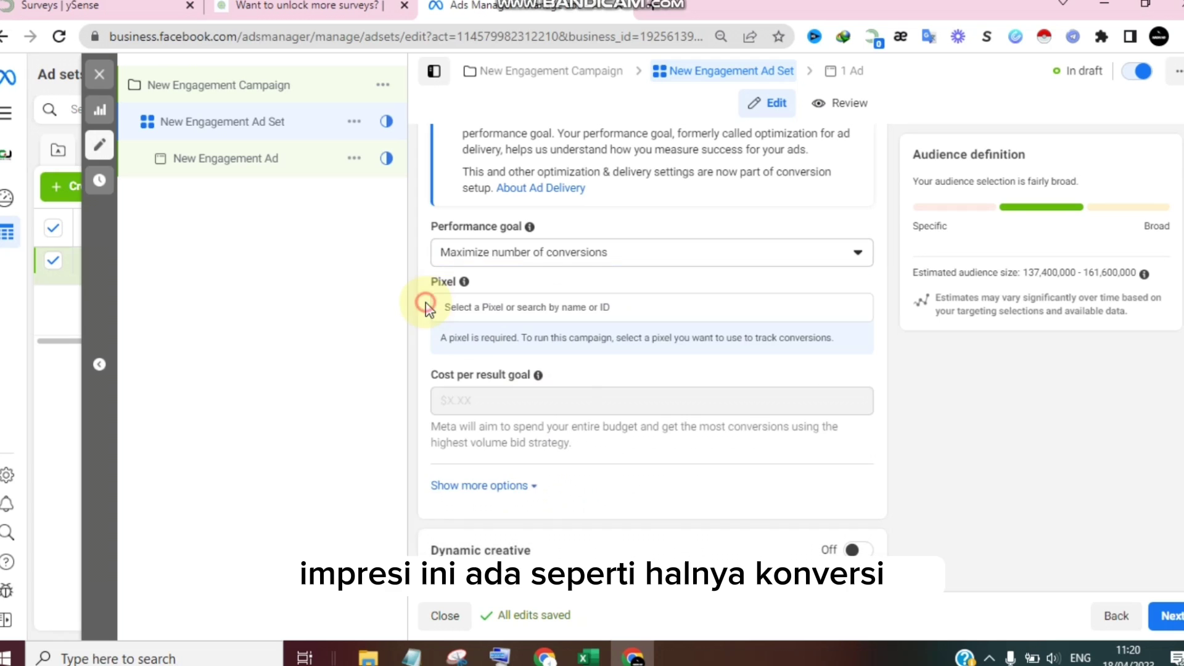
# - Select Pixel Insan Dermawan Indonesia as the pixel for tracking conversions
pyautogui.click(470, 309)
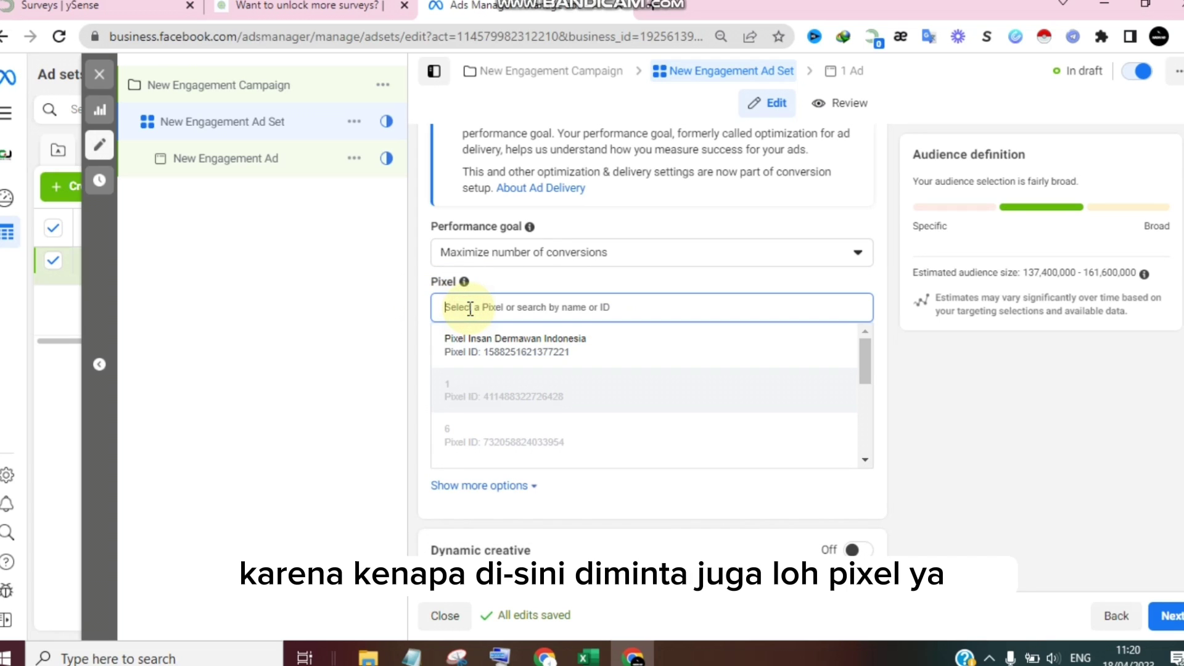
pyautogui.click(424, 296)
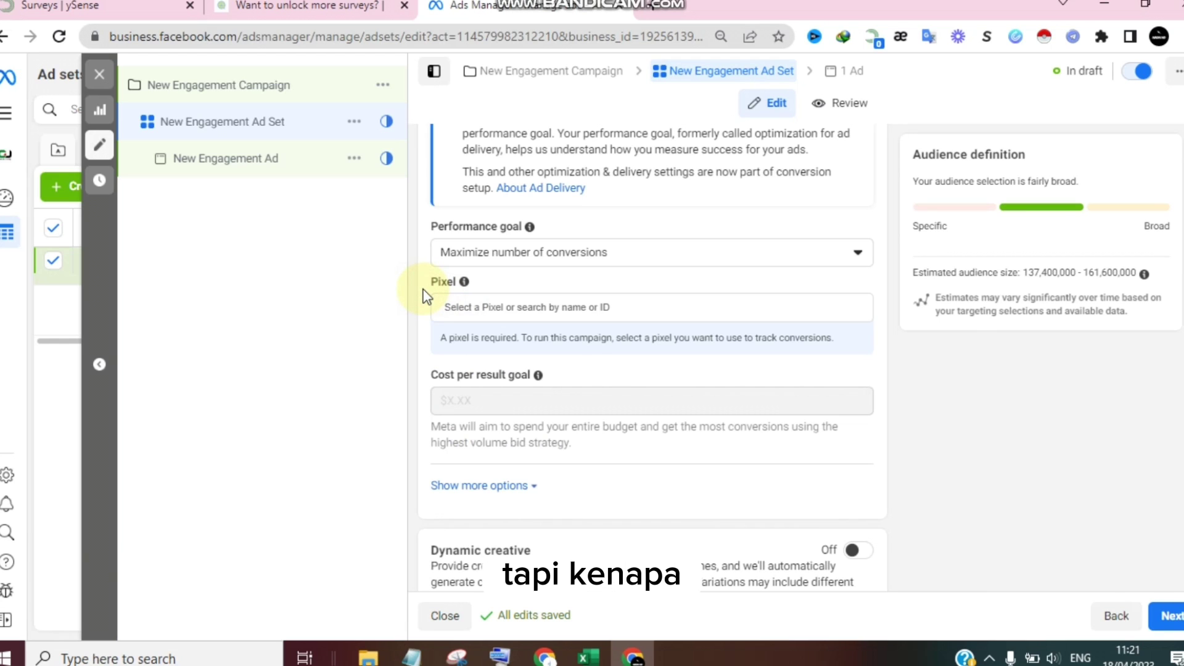
pyautogui.click(514, 258)
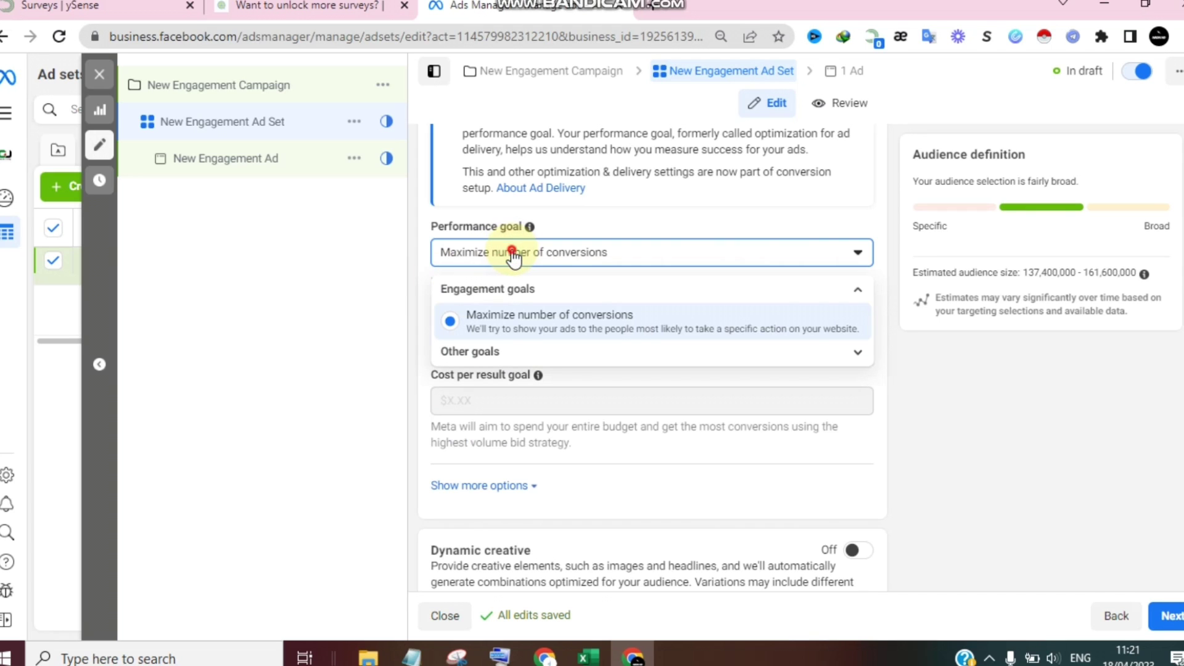
pyautogui.click(516, 256)
pyautogui.click(501, 302)
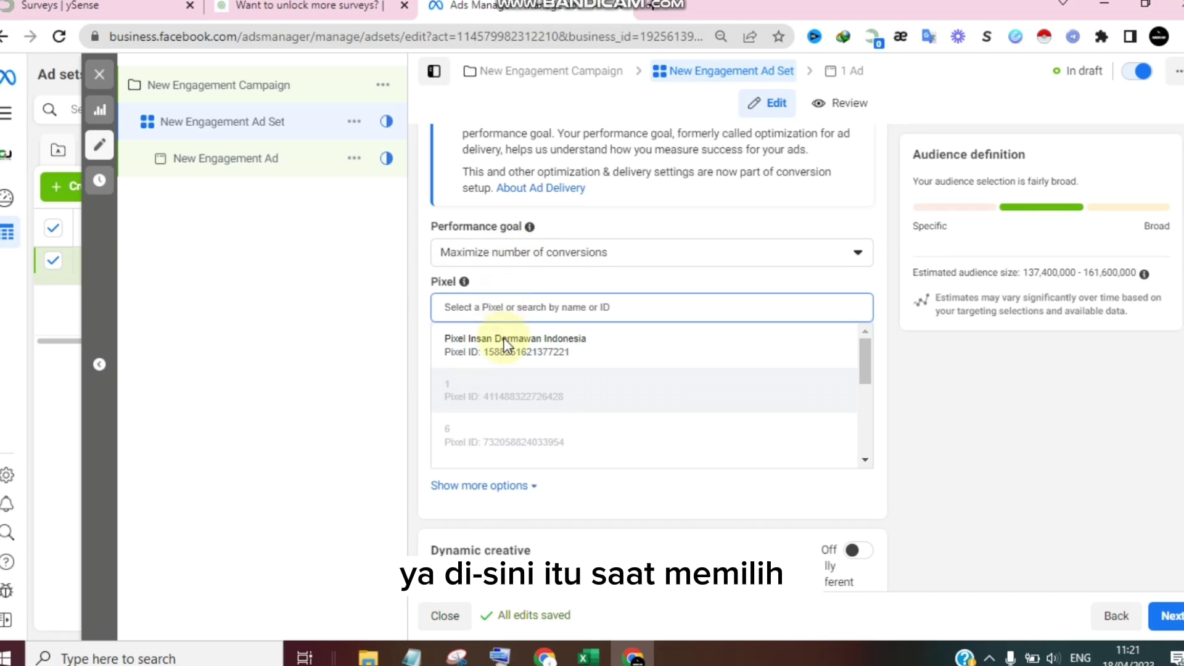
pyautogui.moveTo(867, 373); pyautogui.dragTo(864, 339)
pyautogui.click(645, 363)
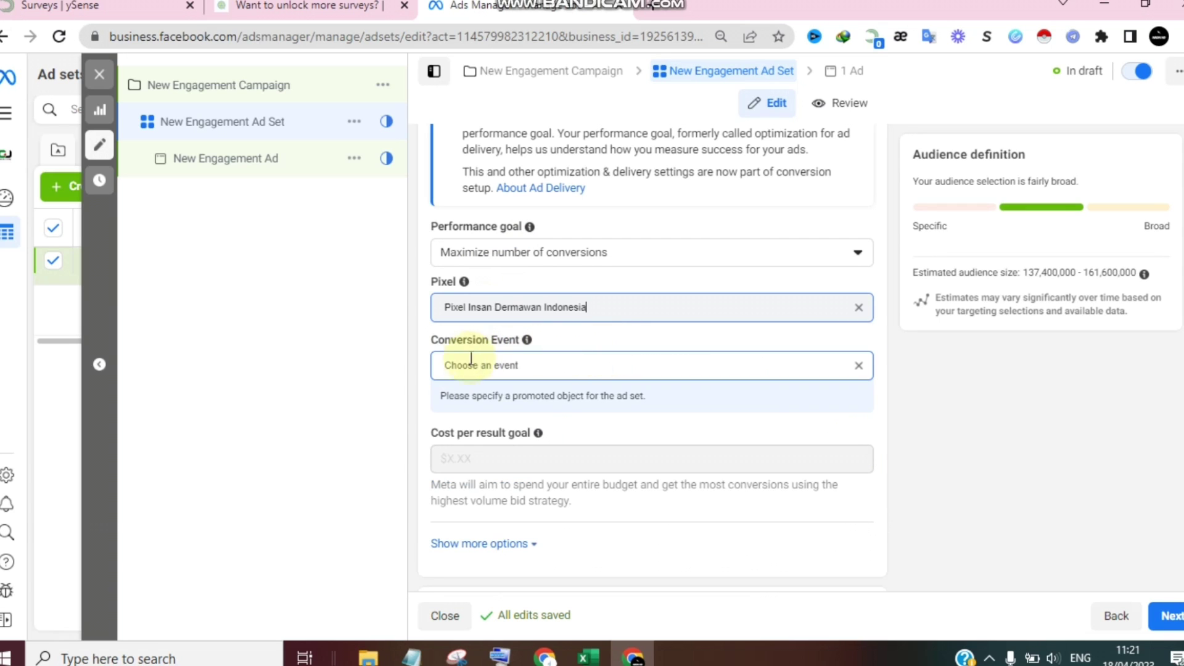
# - View the conversion events available for the selected pixel and clear the pixel selection
pyautogui.click(480, 368)
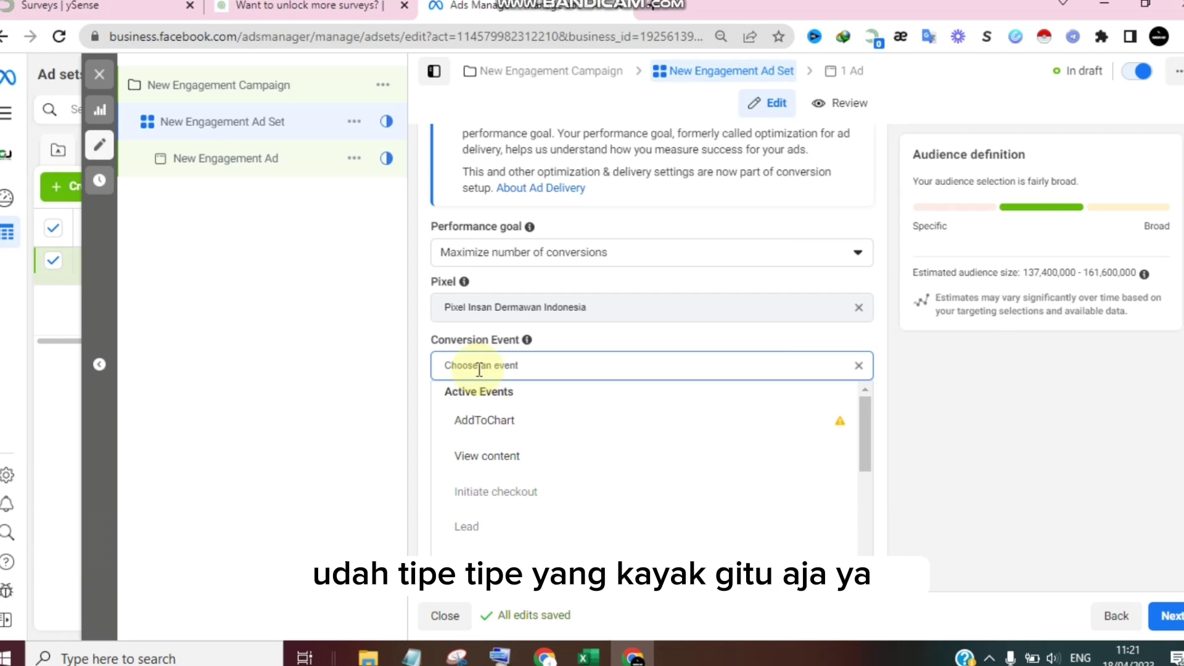
pyautogui.click(869, 407)
pyautogui.moveTo(867, 407); pyautogui.dragTo(436, 328)
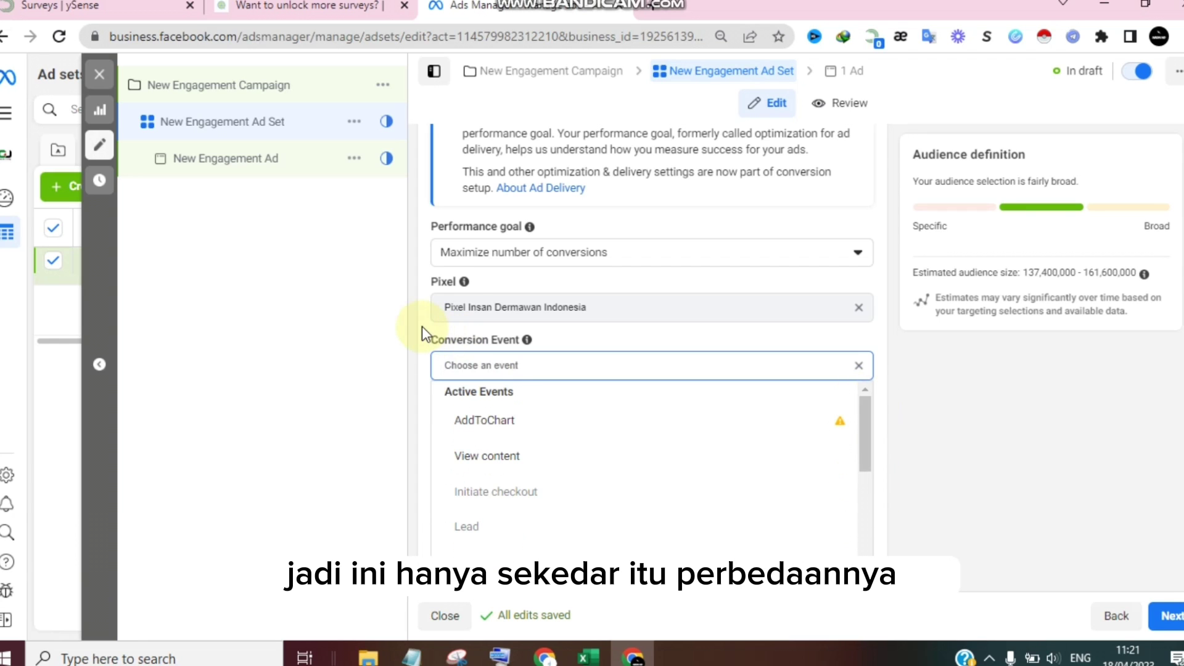
pyautogui.click(422, 327)
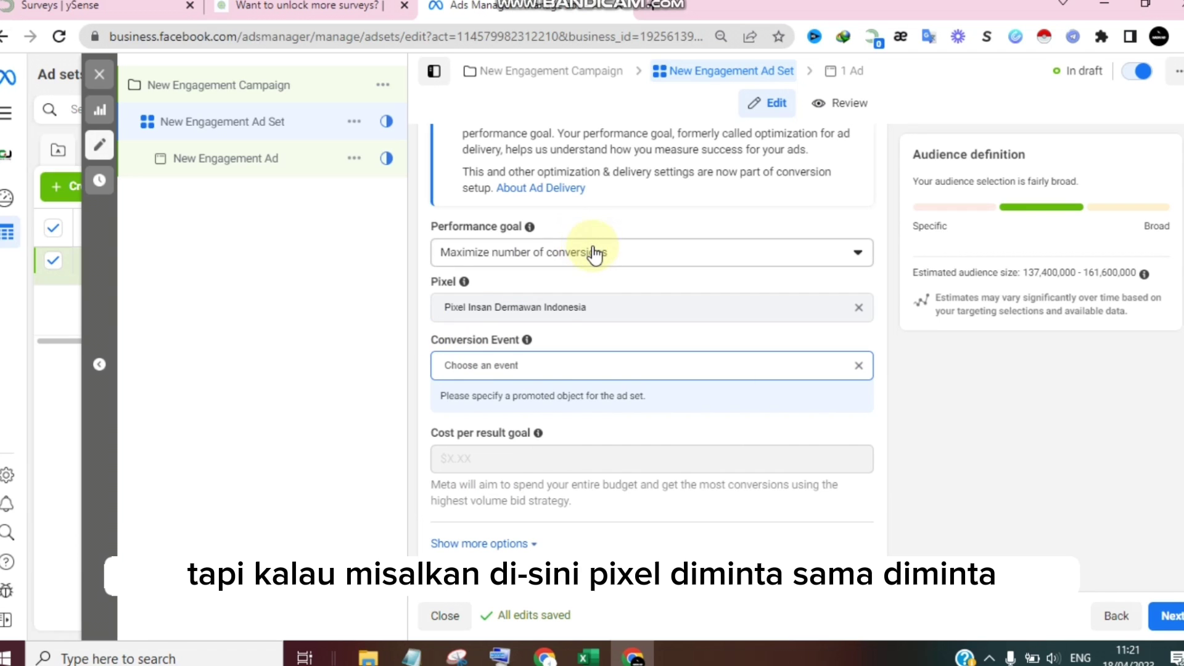
pyautogui.click(859, 307)
# - Display the performance goal choices again with Other goals expanded
pyautogui.click(717, 250)
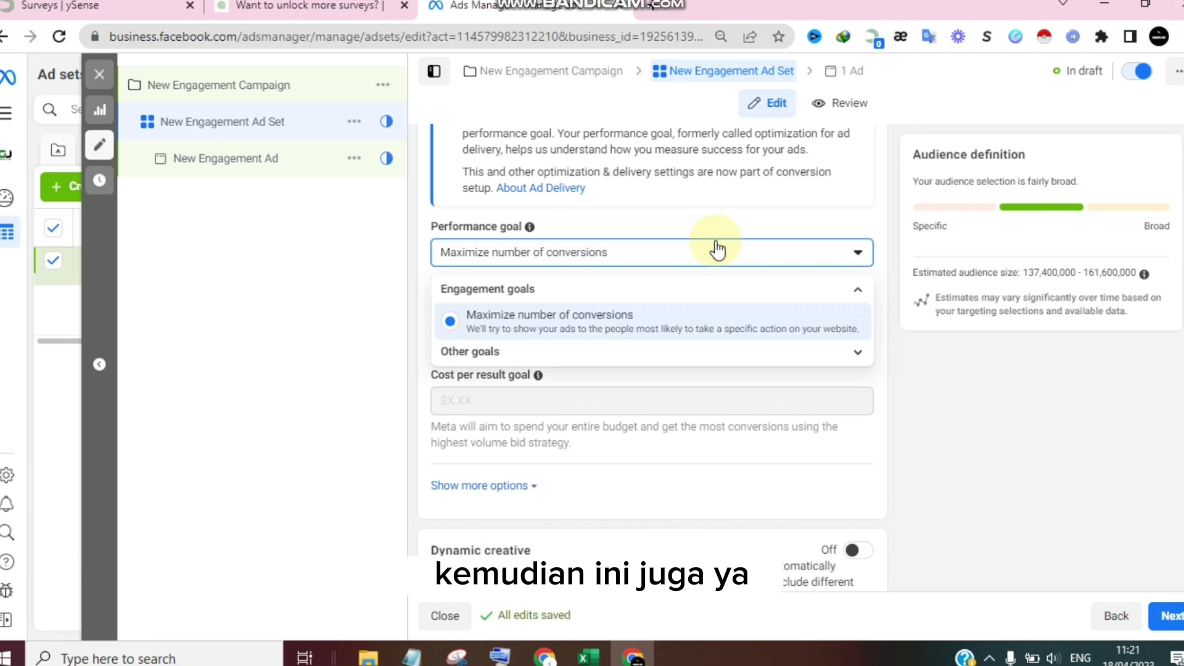
pyautogui.click(500, 358)
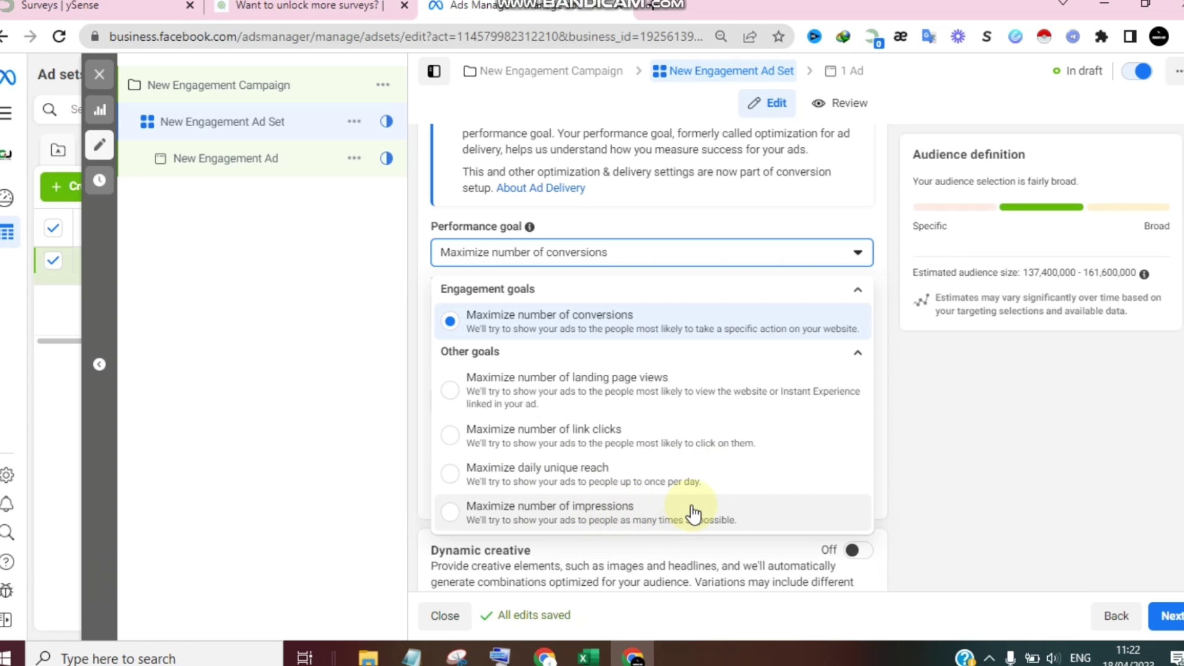
# - Close the performance goal choices and change the ad set's conversion location to App
pyautogui.click(419, 272)
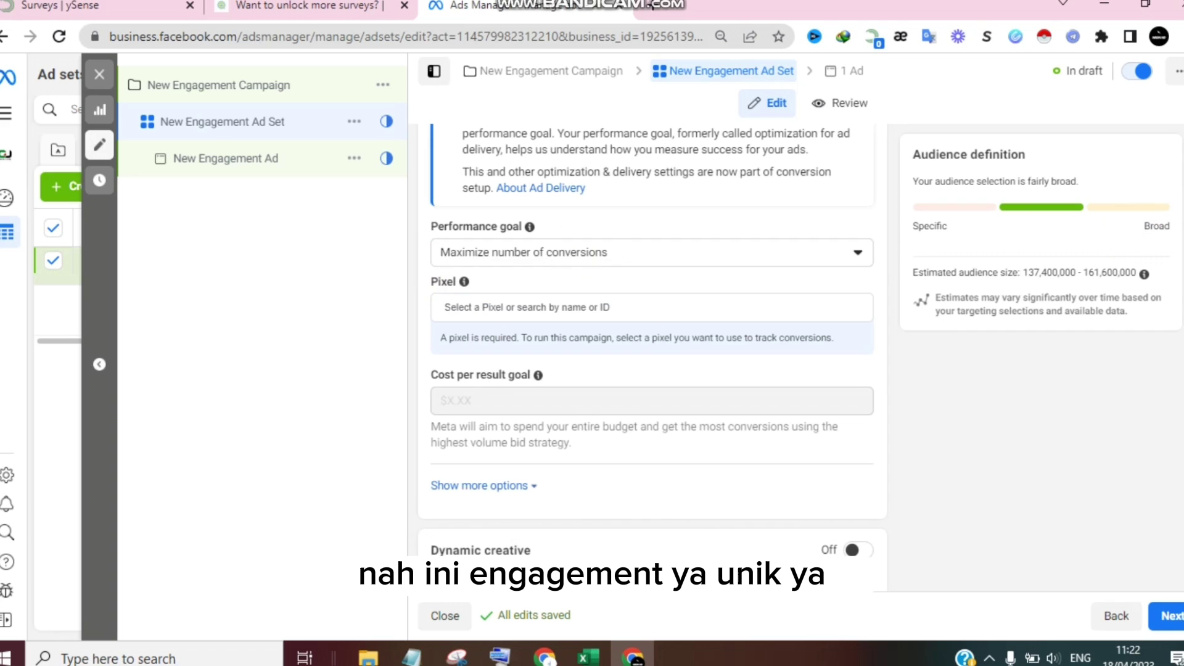
pyautogui.scroll(4, 652, 354)
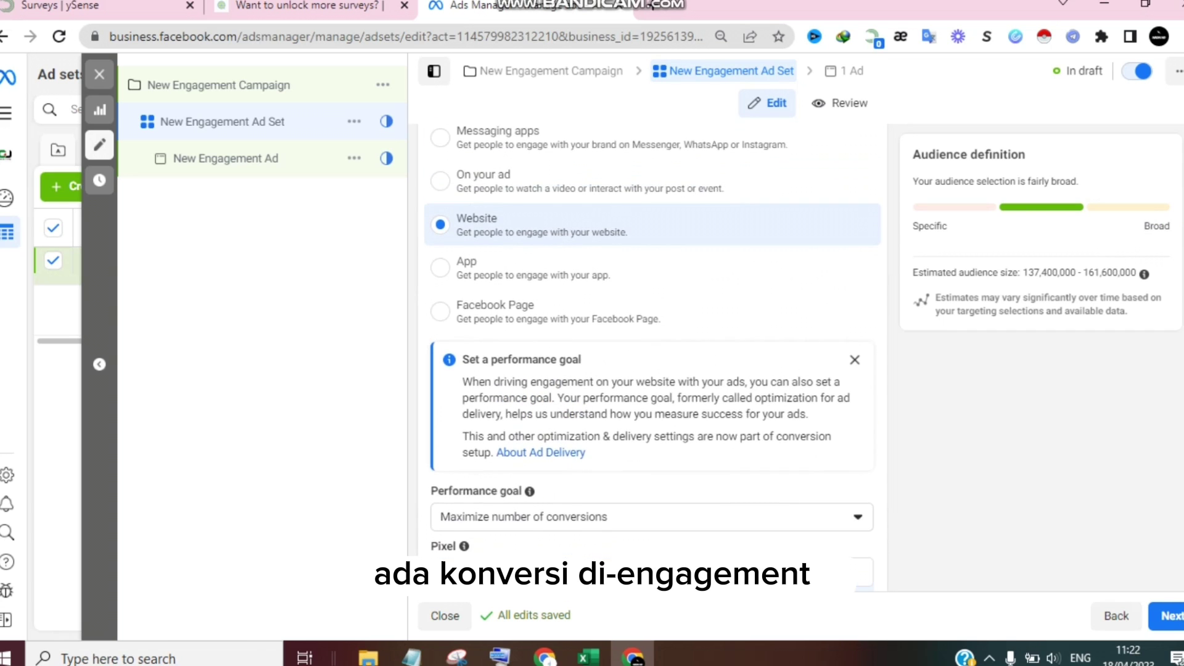
pyautogui.scroll(1, 651, 354)
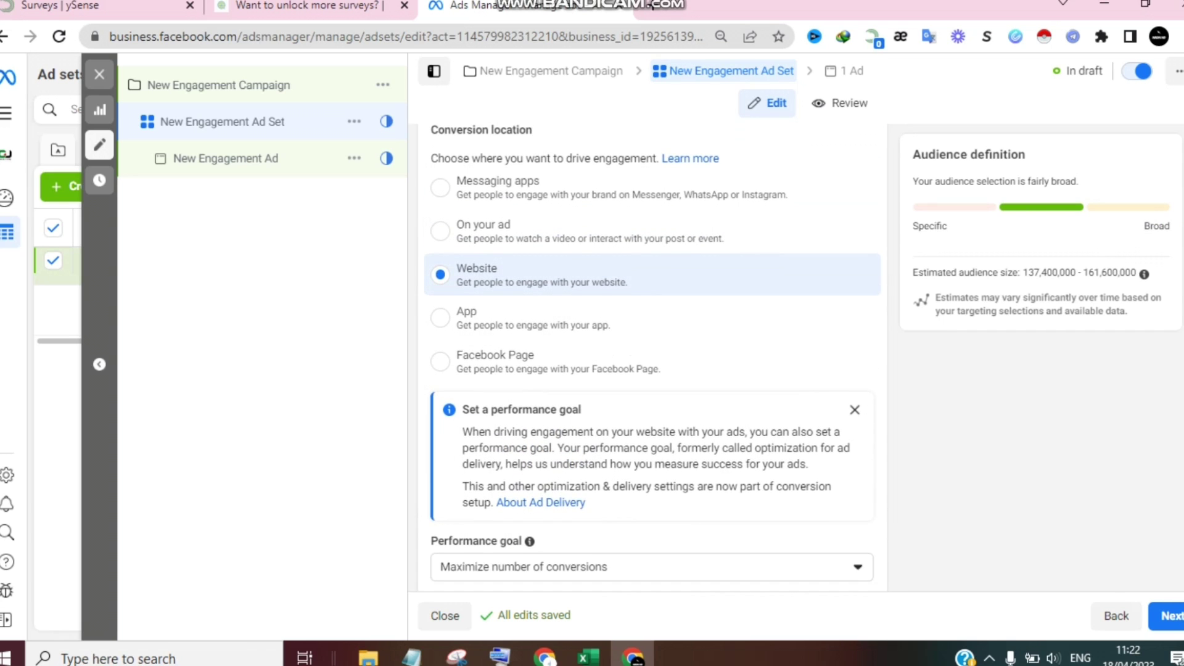
pyautogui.scroll(-1, 652, 355)
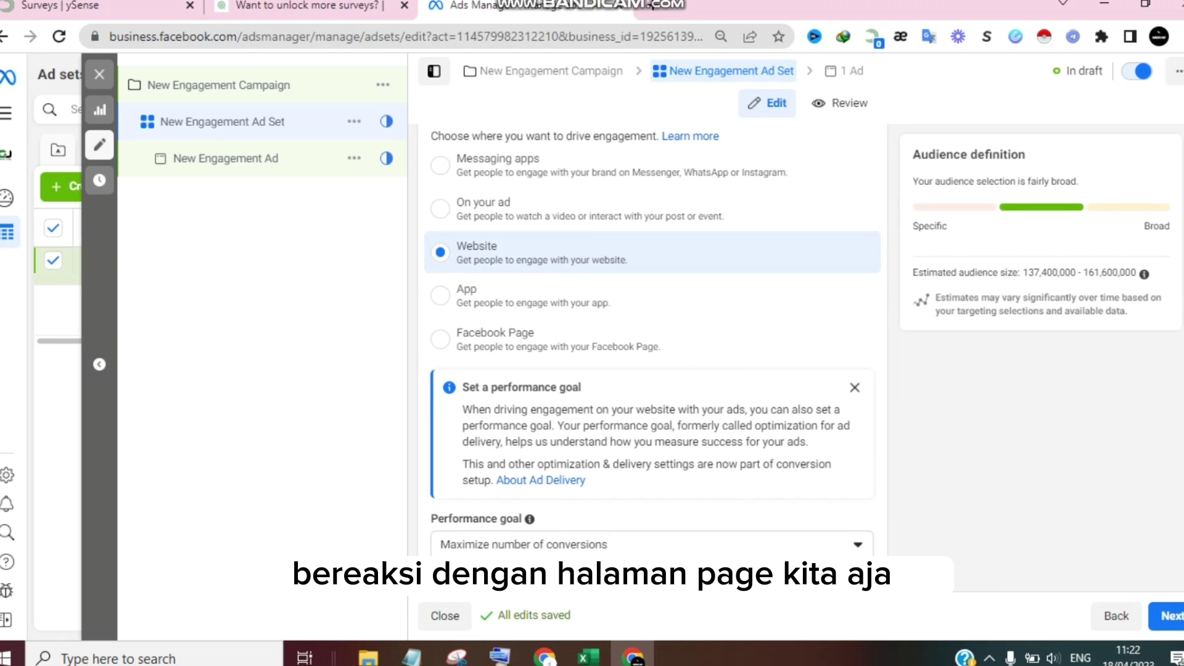
pyautogui.scroll(-1, 652, 354)
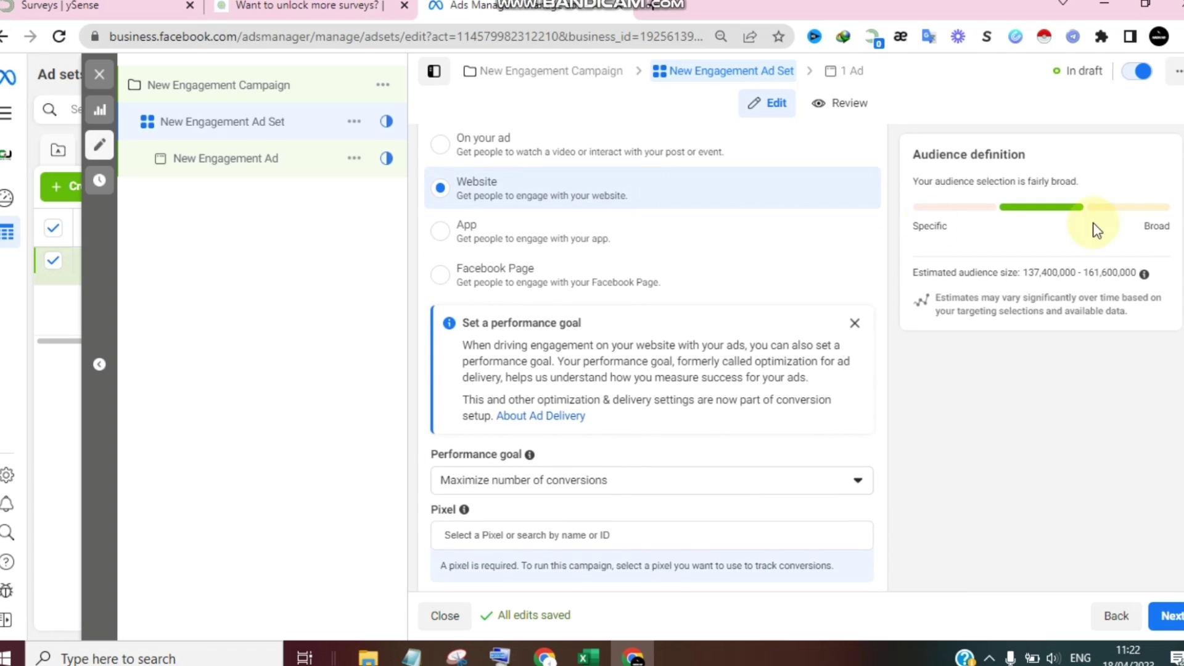
pyautogui.click(481, 243)
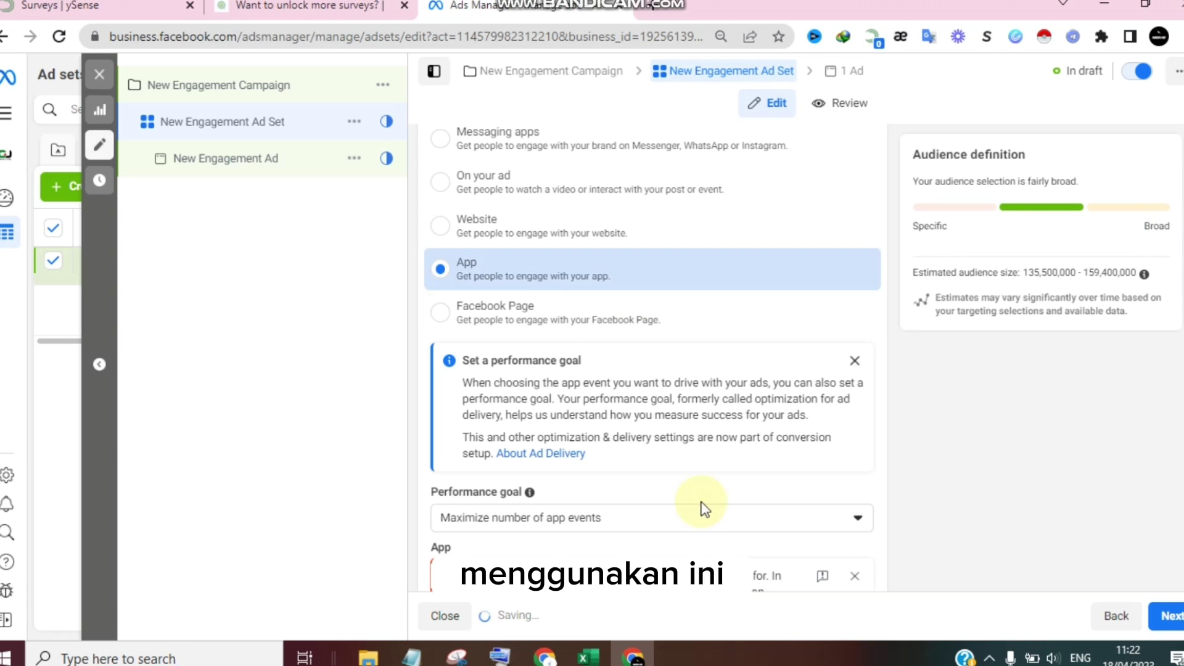
# - Examine the performance goals offered for the App location, including those under Other goals
pyautogui.click(615, 527)
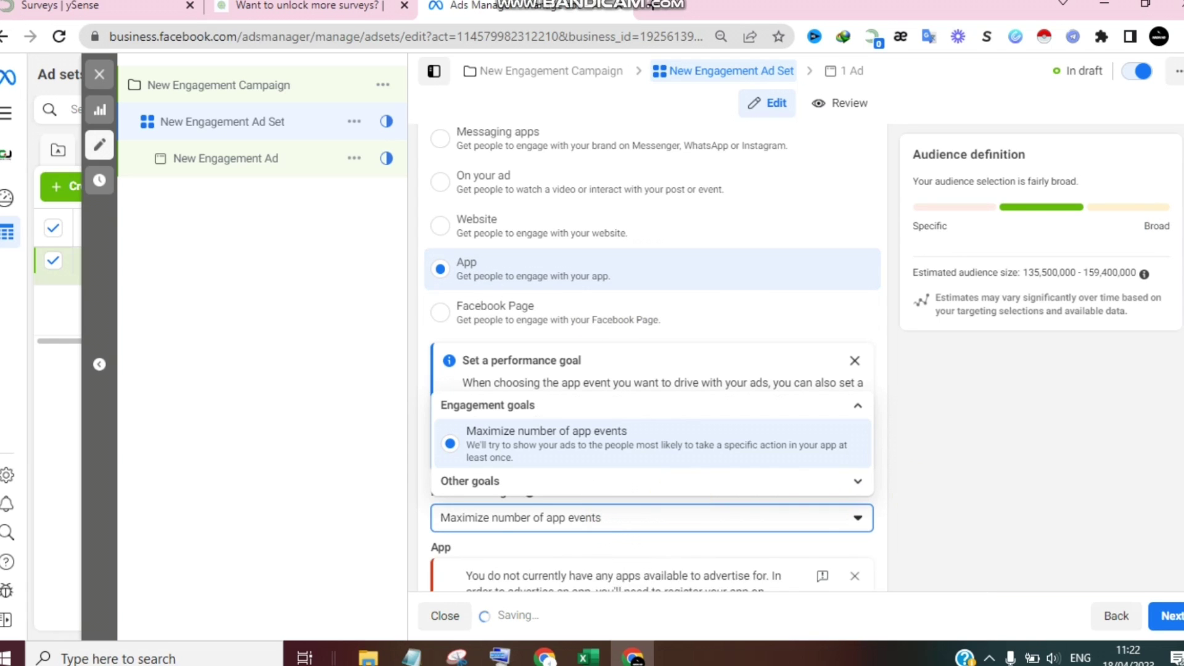
pyautogui.click(919, 490)
pyautogui.scroll(-3, 748, 346)
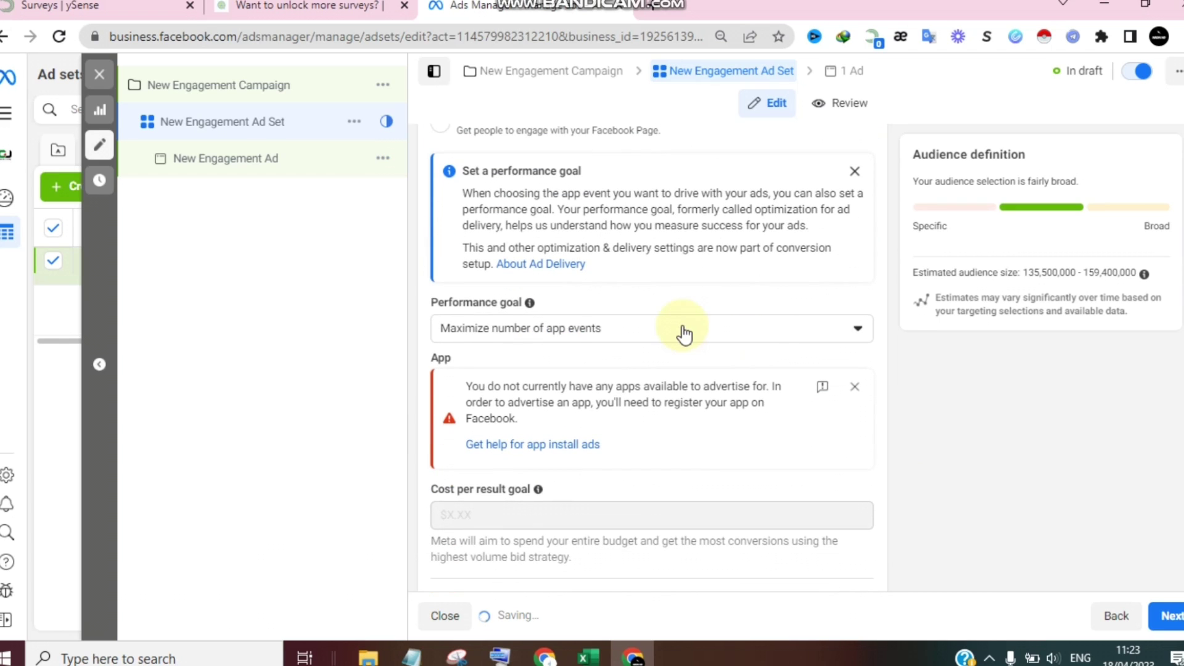
pyautogui.click(683, 329)
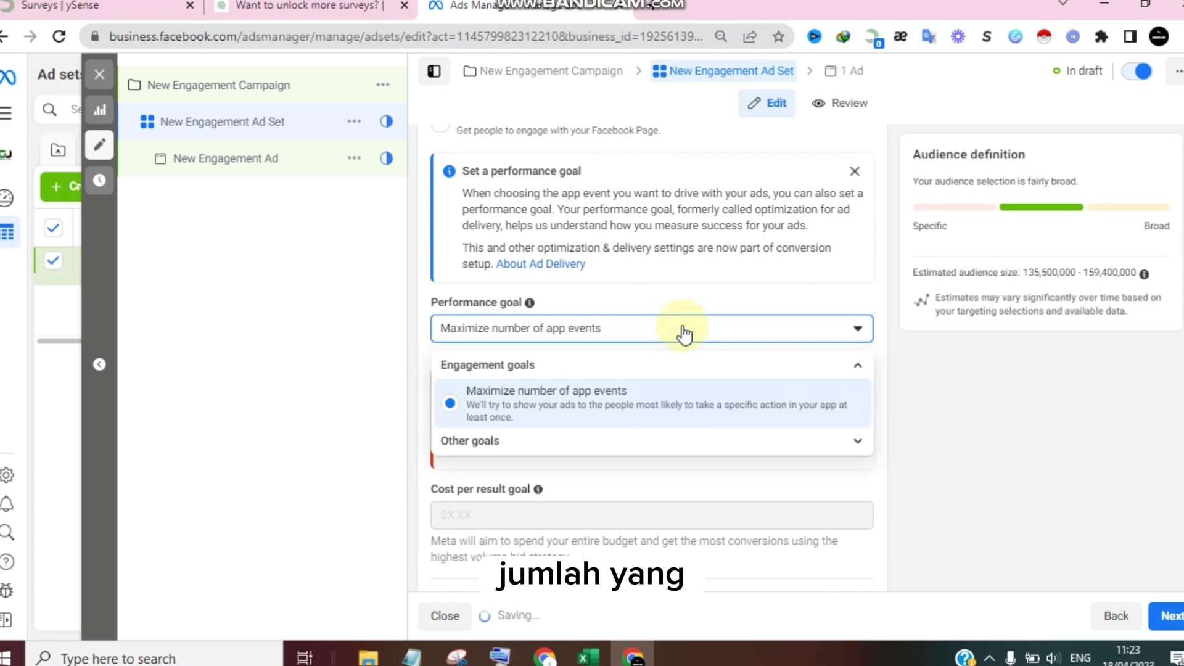
pyautogui.click(630, 441)
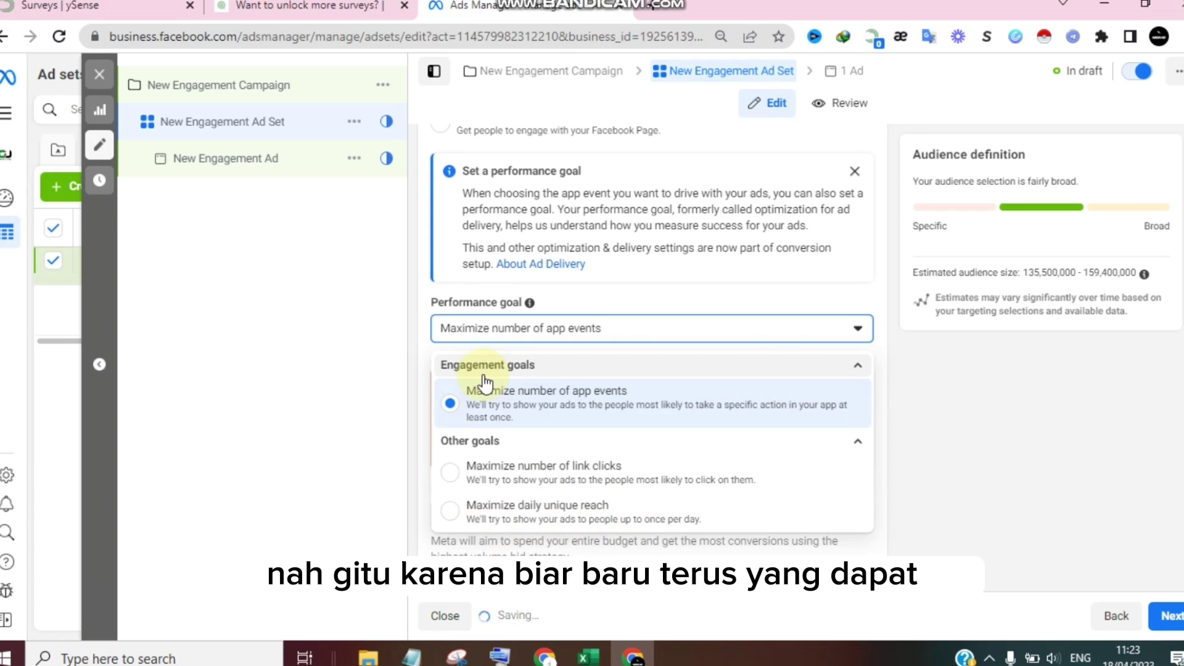
pyautogui.click(426, 327)
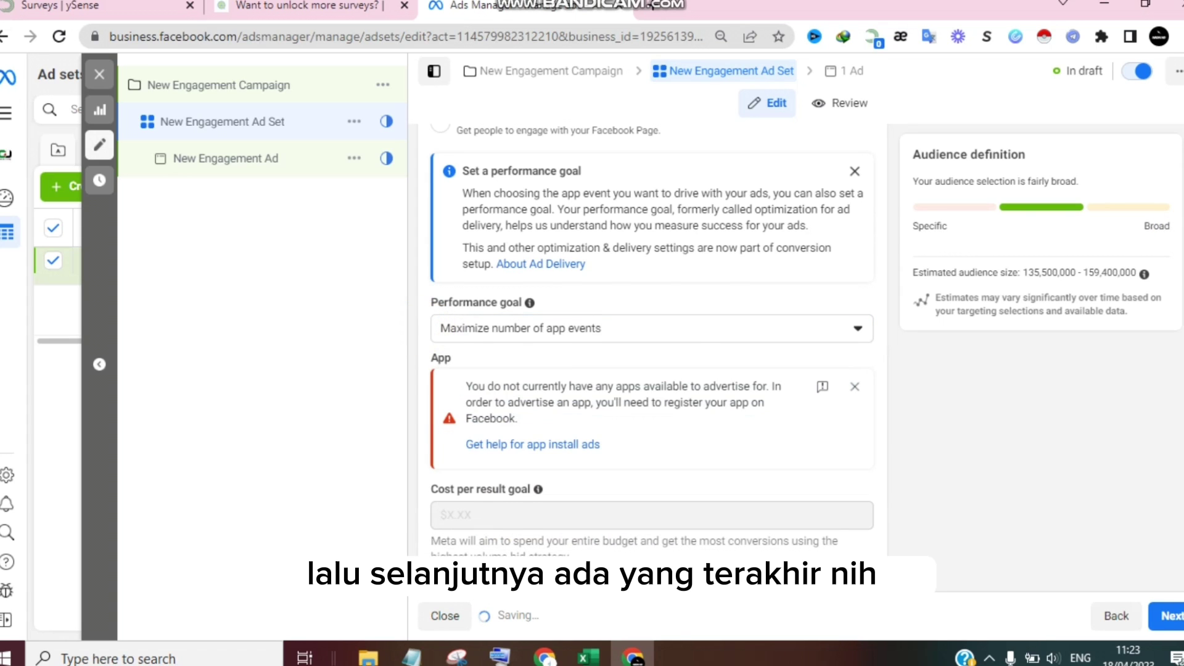
# - Set the ad set's conversion location to Facebook Page and review its conversion settings
pyautogui.scroll(2, 426, 327)
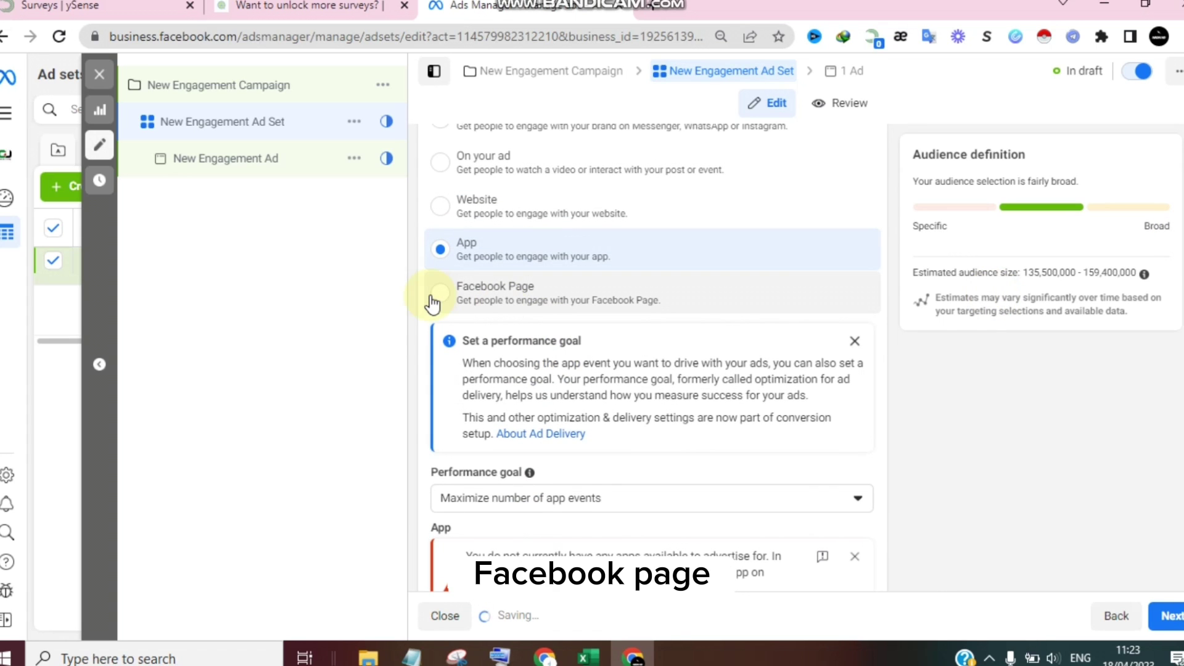
pyautogui.click(440, 293)
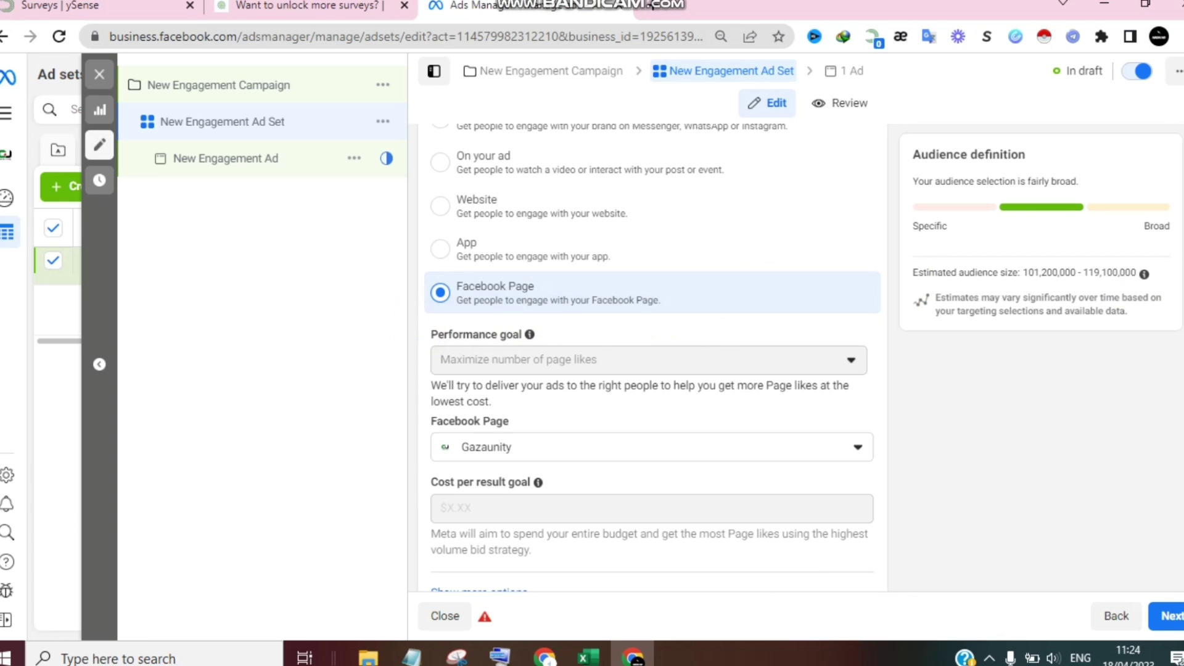
pyautogui.scroll(4, 652, 340)
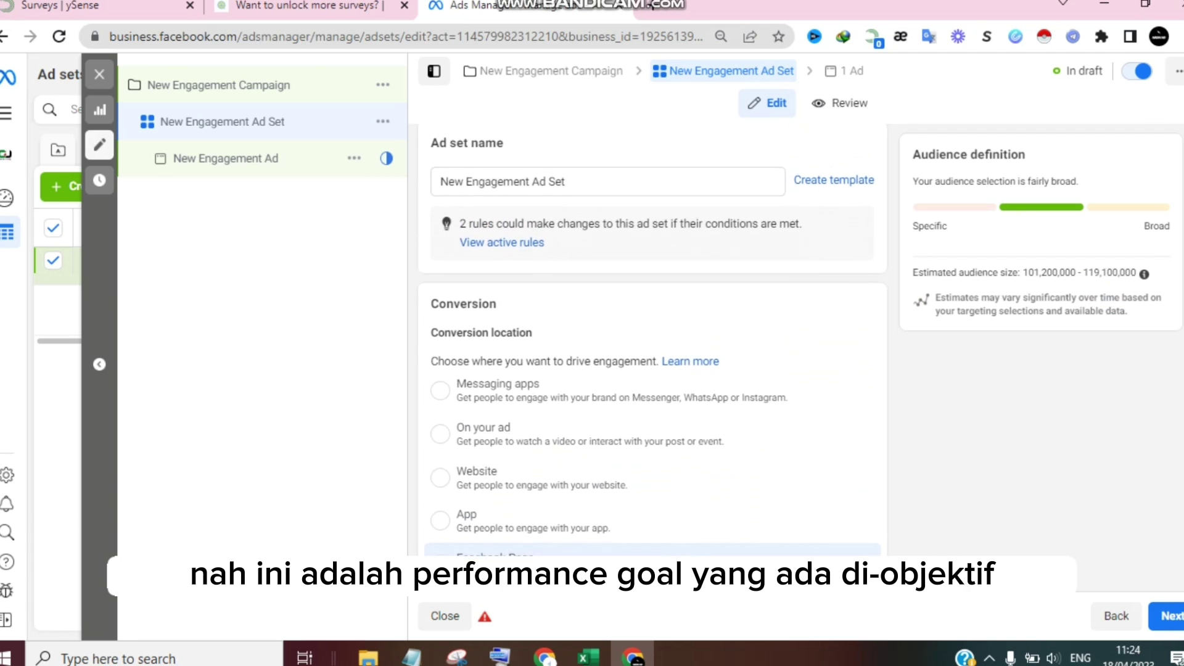
pyautogui.scroll(-3, 652, 339)
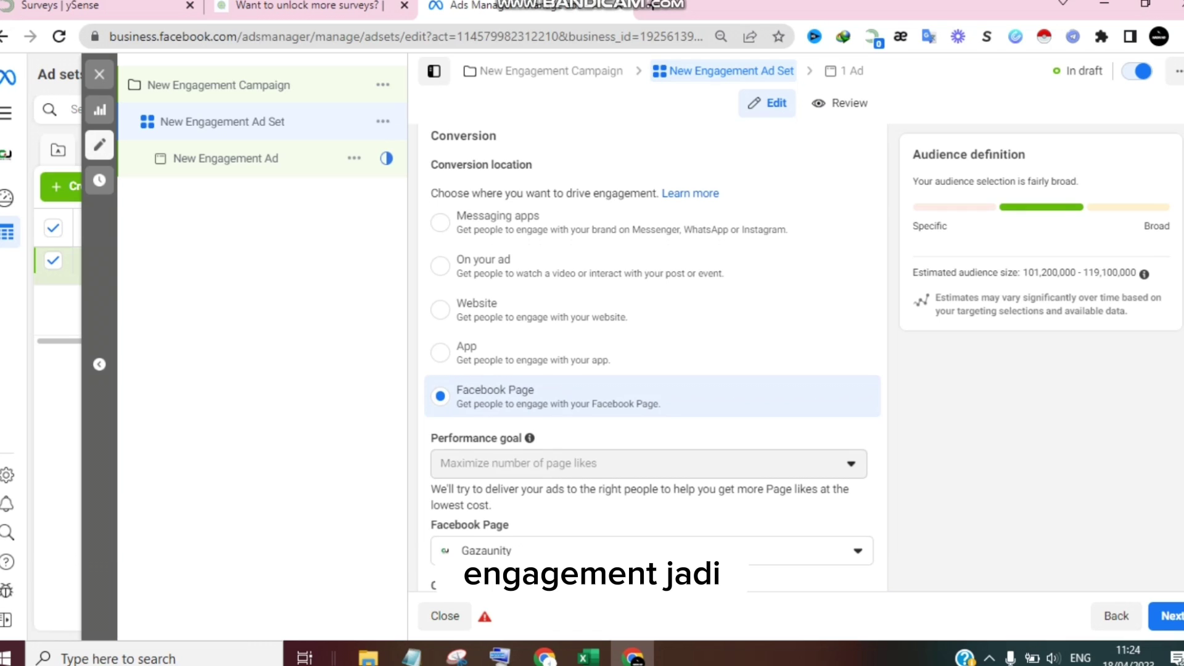
pyautogui.scroll(-1, 651, 361)
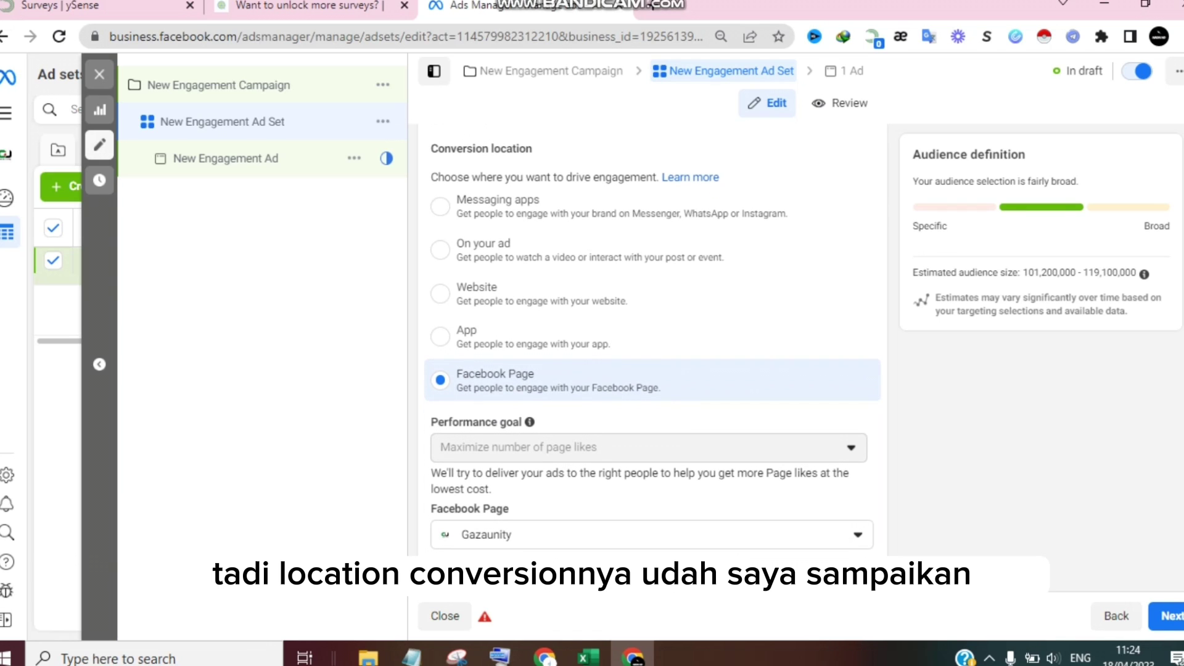